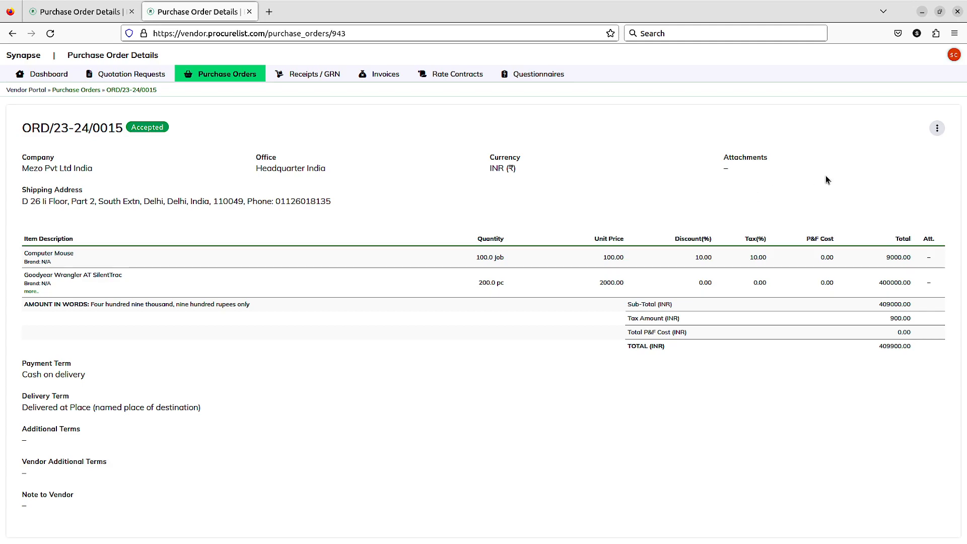
Start creating an invoice from the accepted Mezo Pvt Ltd India purchase order and confirm the creation.
left_click(937, 128)
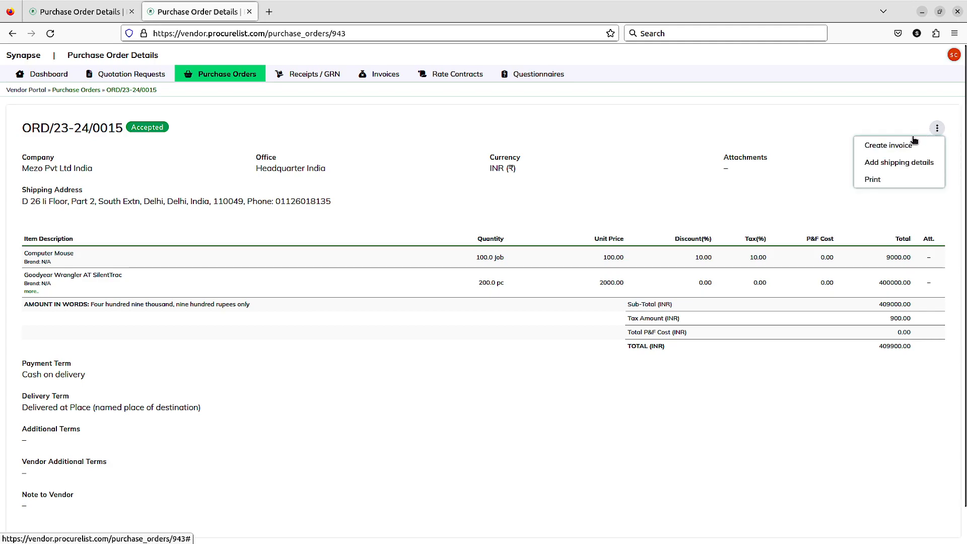
left_click(901, 146)
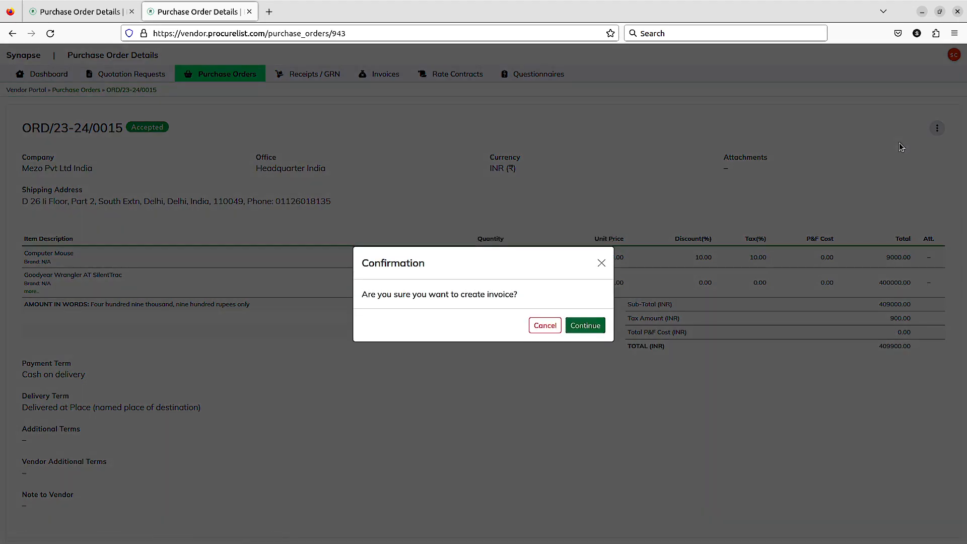
left_click(585, 326)
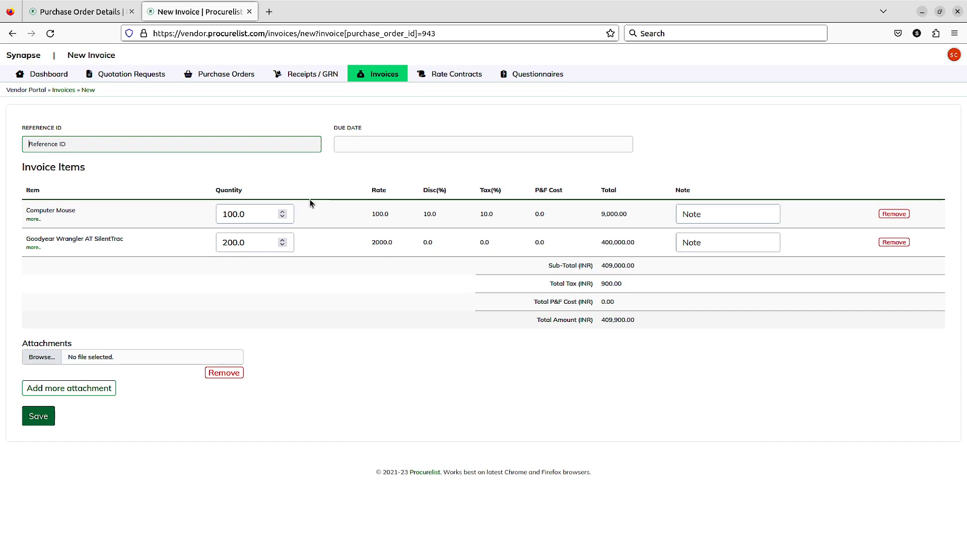
Set the invoice quantities to 50 for Computer Mouse and 100 for Goodyear Wrangler AT SilentTrac.
left_click(231, 214)
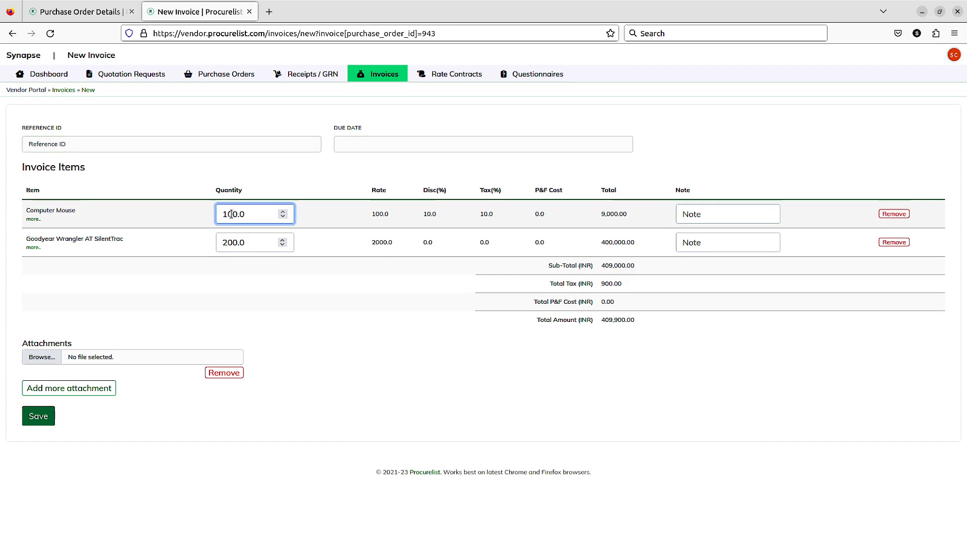
key("BackSpace")
key("BackSpace")
type("5")
left_click(228, 243)
key("BackSpace")
type("1")
left_click(325, 303)
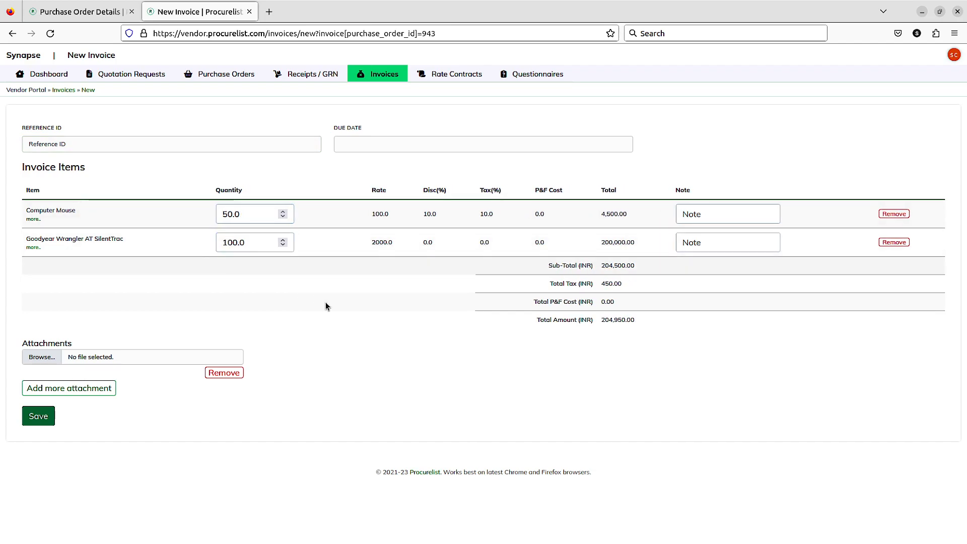
Set the invoice due date to In 30 Days (11/11/2023) and save the invoice.
left_click(395, 144)
left_click(363, 213)
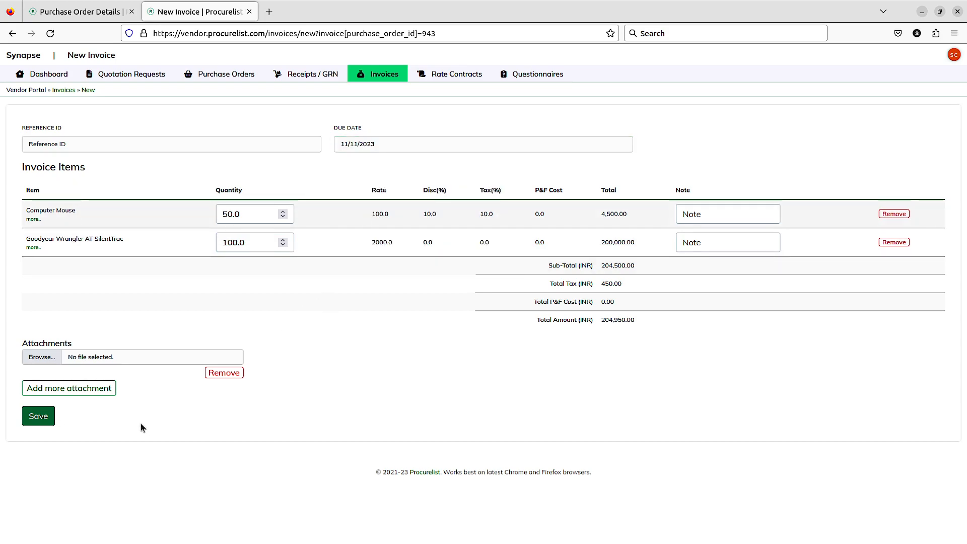
left_click(42, 419)
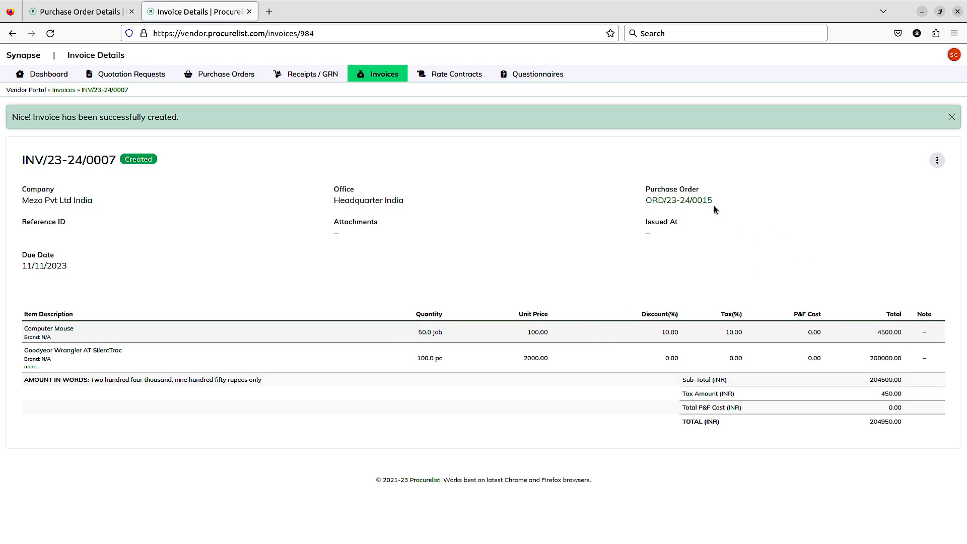
Check the purchase order linked to the new invoice, return to the invoice, and send it to the company.
left_click(680, 201)
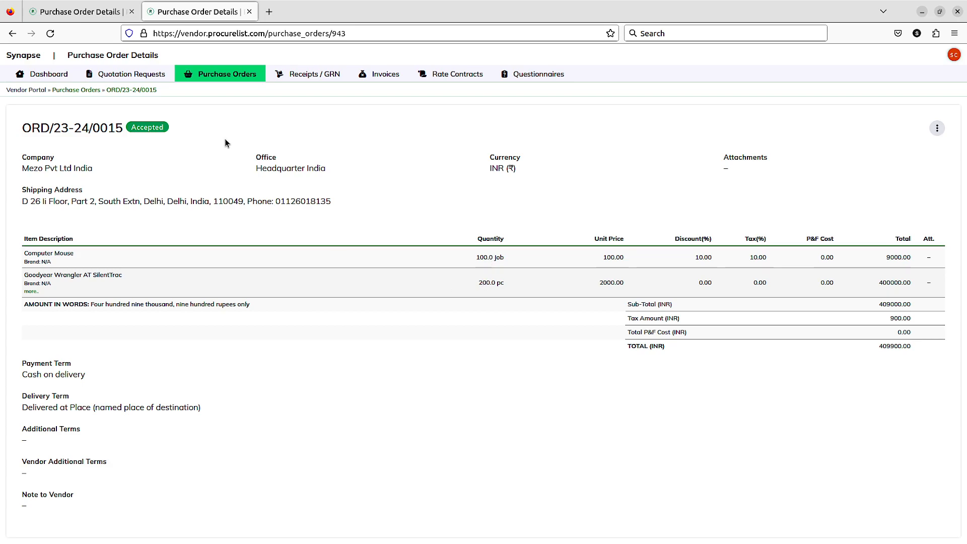
left_click(12, 34)
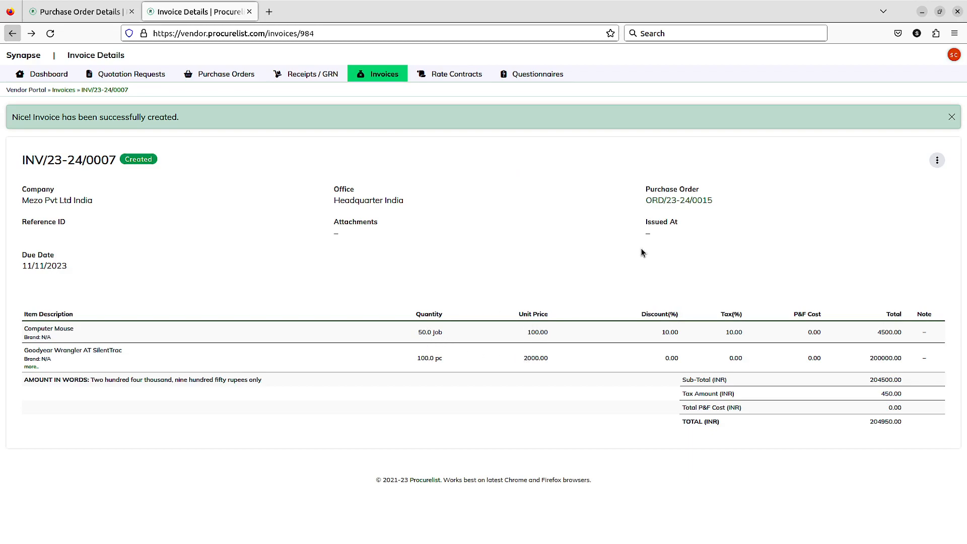
left_click(938, 160)
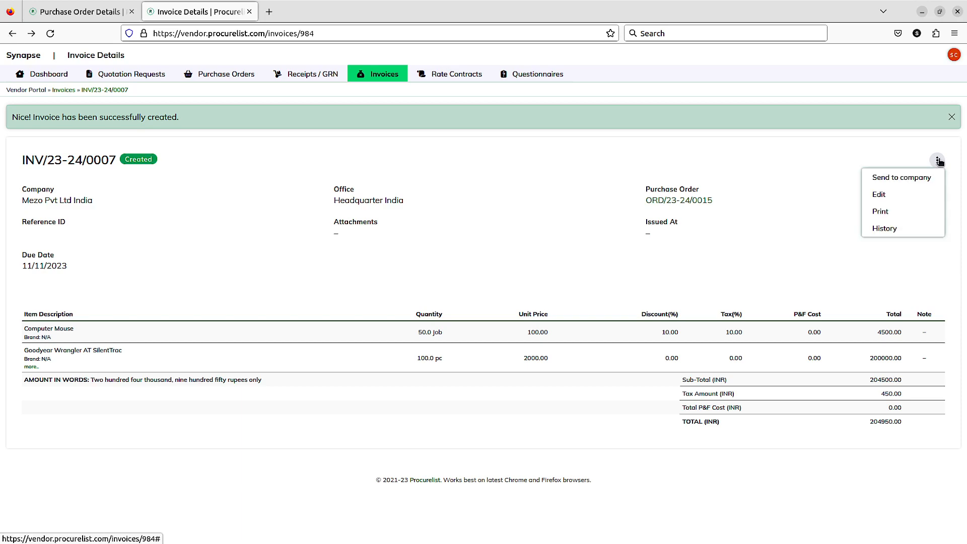
left_click(909, 179)
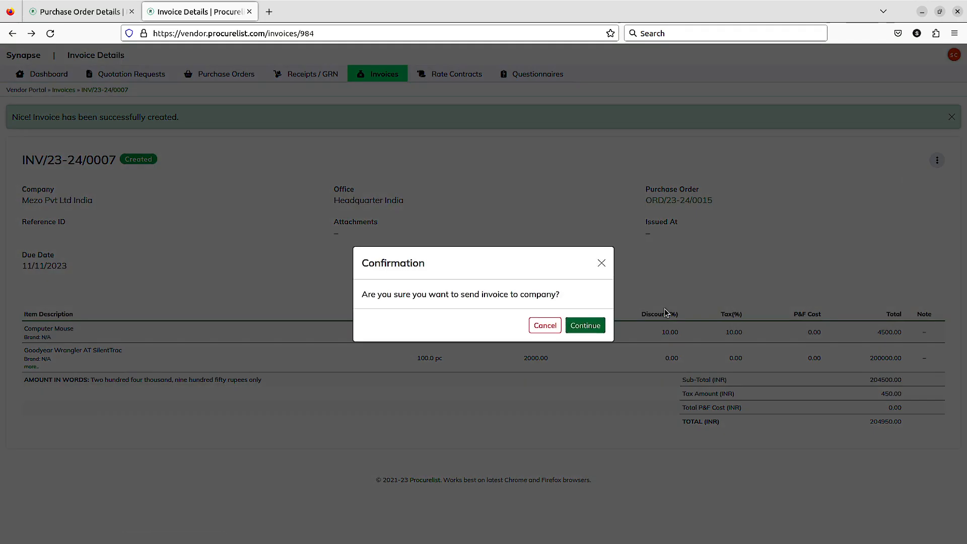
left_click(584, 327)
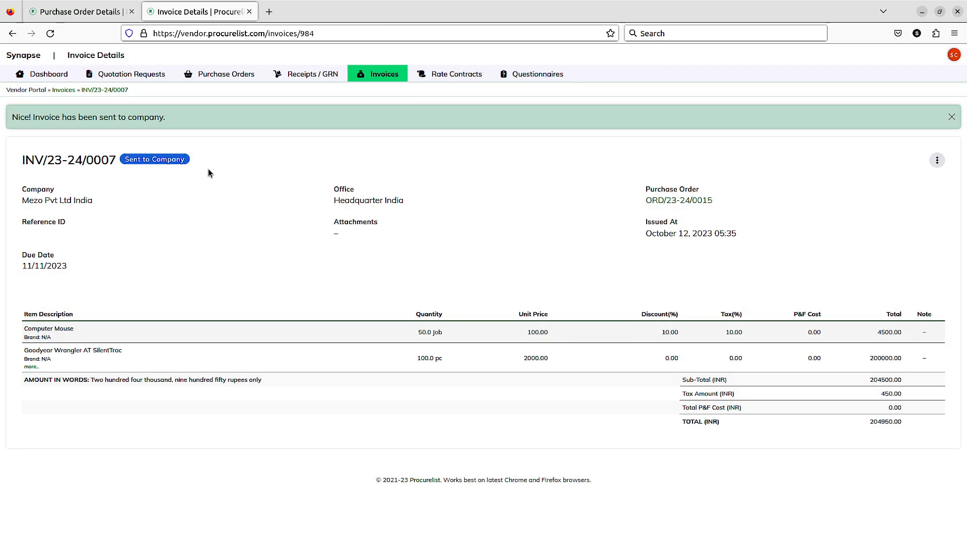
Switch to the buyer's procurement portal, open received invoice INV/23-24/0007, and compare it with the vendor portal's copy.
left_click(94, 14)
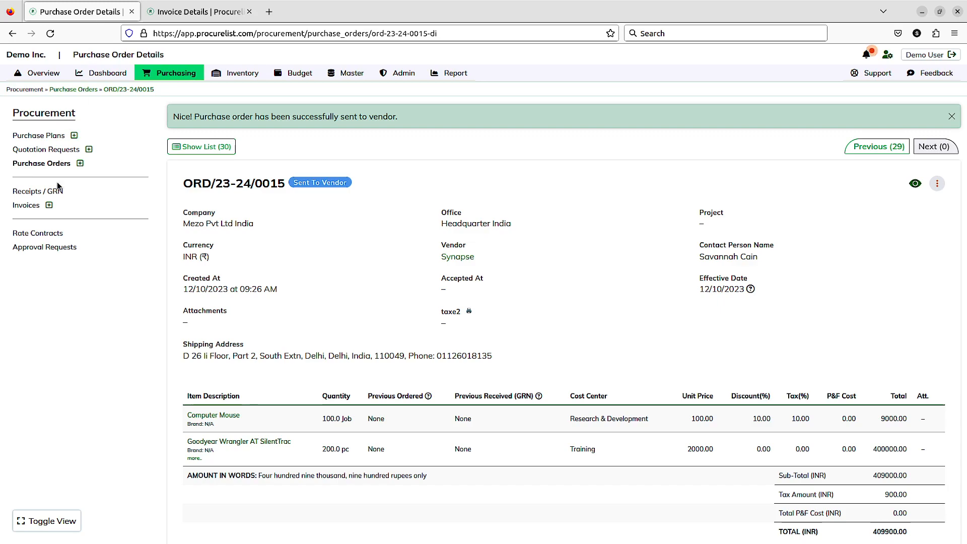
left_click(26, 205)
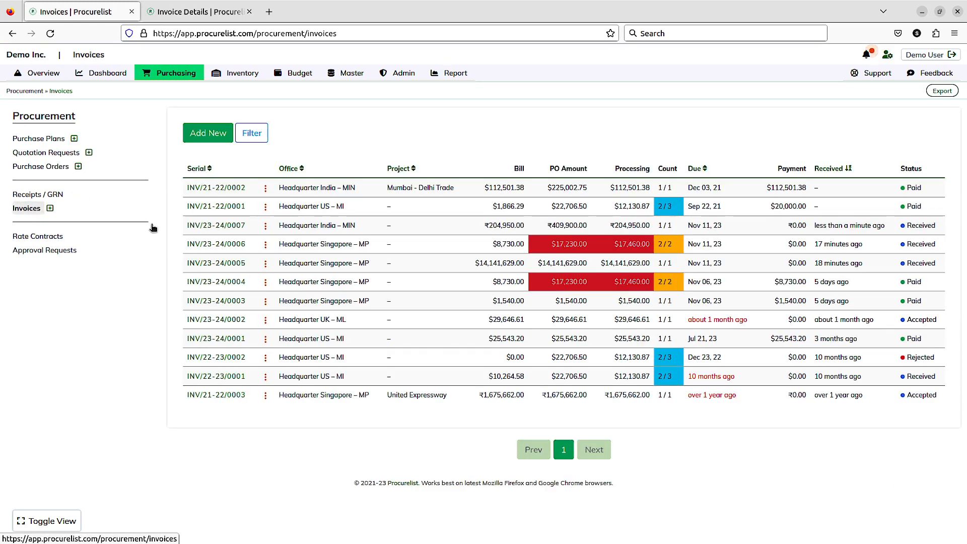
left_click(215, 225)
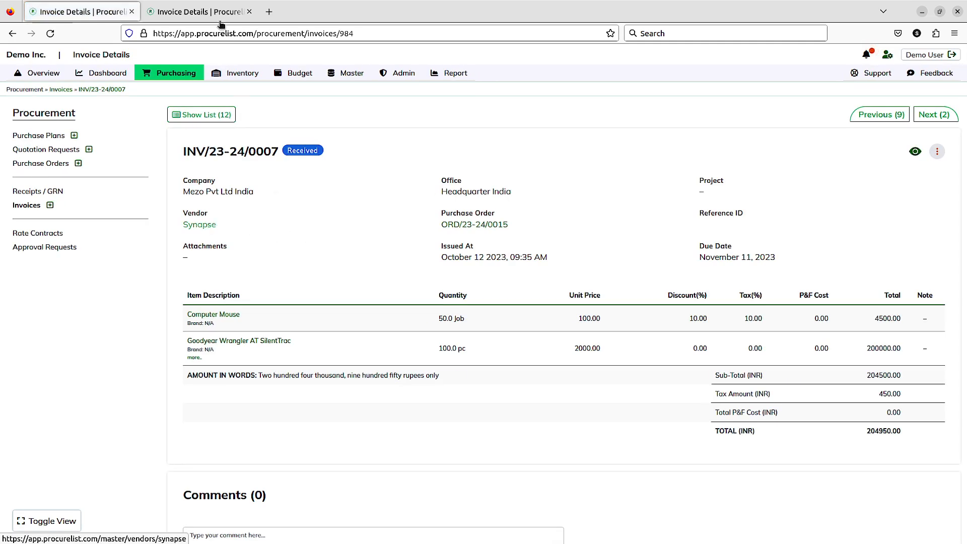
left_click(210, 9)
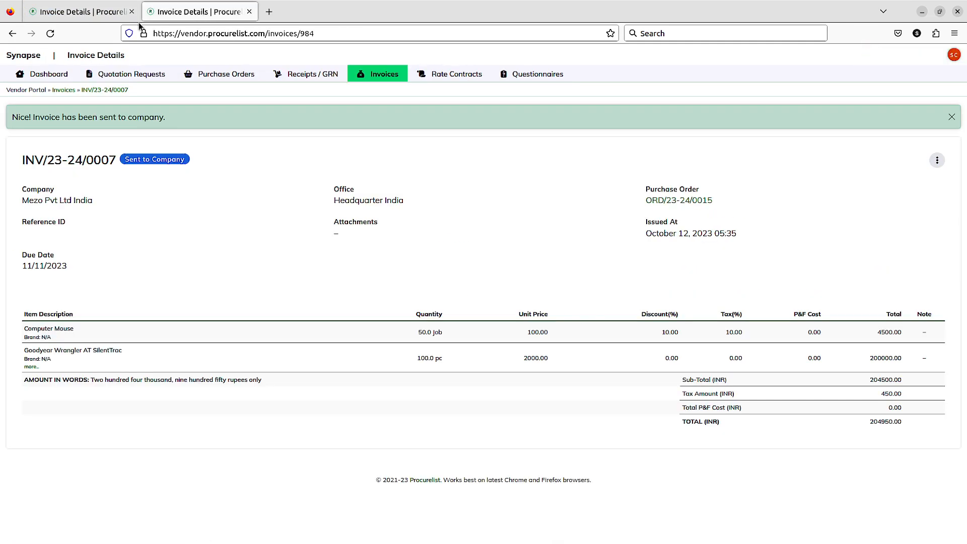
left_click(103, 11)
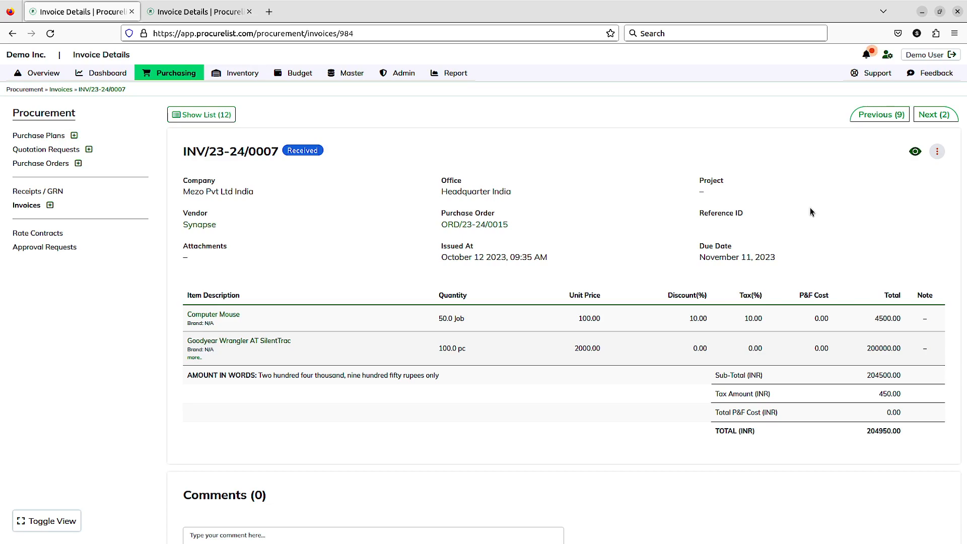
Accept the received vendor invoice in the buyer's portal and confirm the acceptance.
left_click(937, 152)
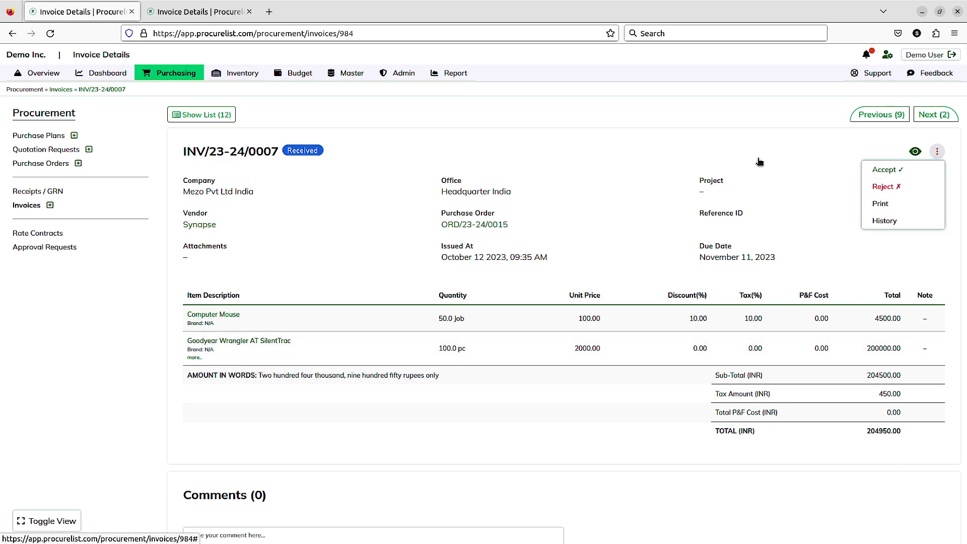
left_click(887, 170)
left_click(585, 325)
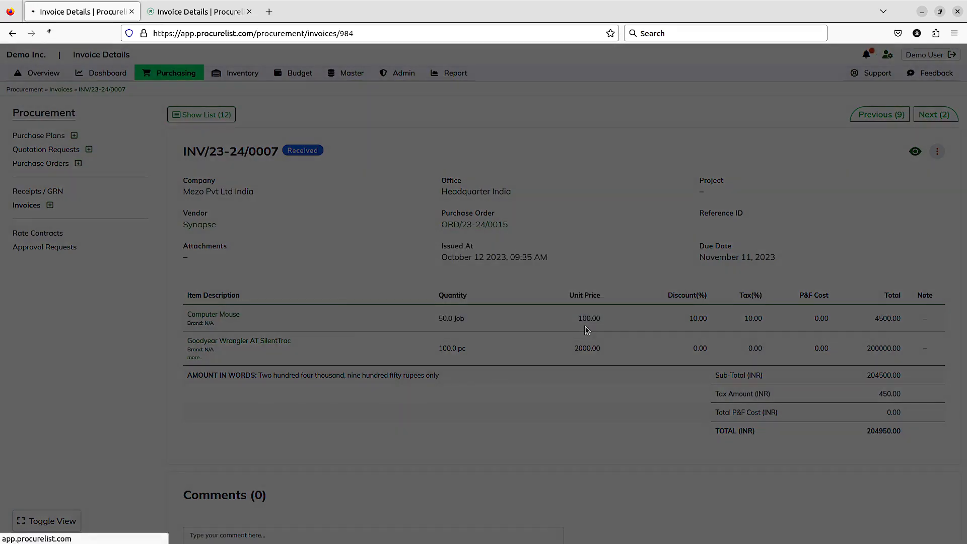
scroll(585, 326, "down", 3)
scroll(585, 327, "up", 3)
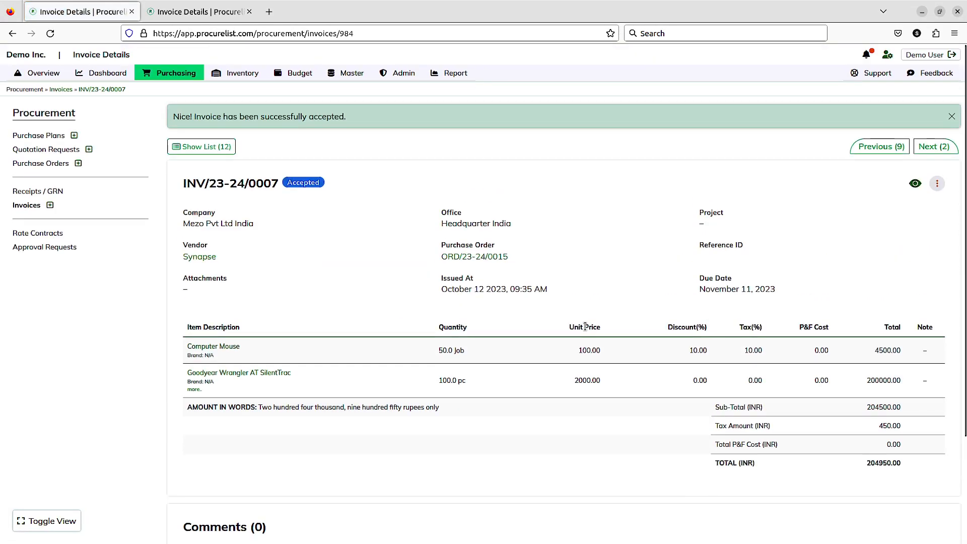
Switch to the vendor portal and check the status of INV/23-24/0007 in the invoice list and its details.
left_click(194, 14)
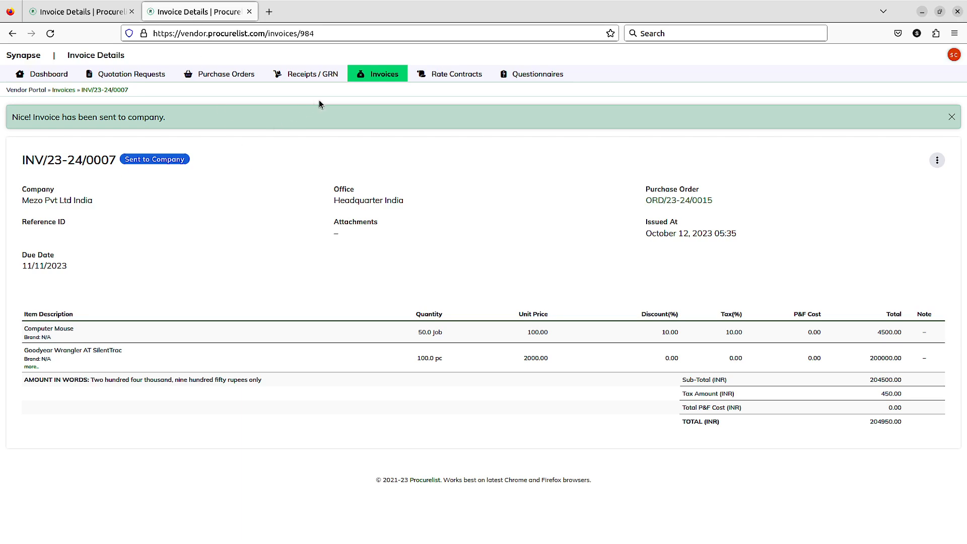
left_click(374, 74)
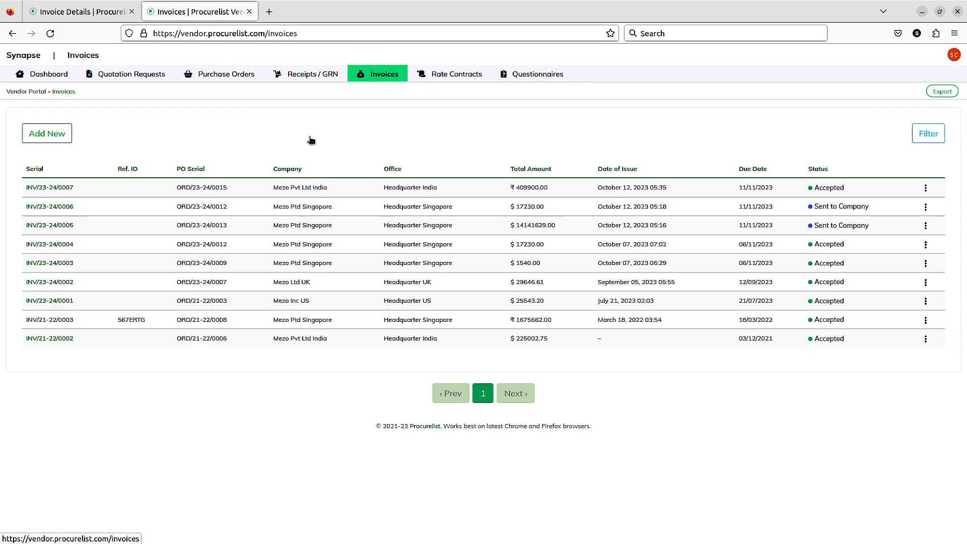
left_click(70, 189)
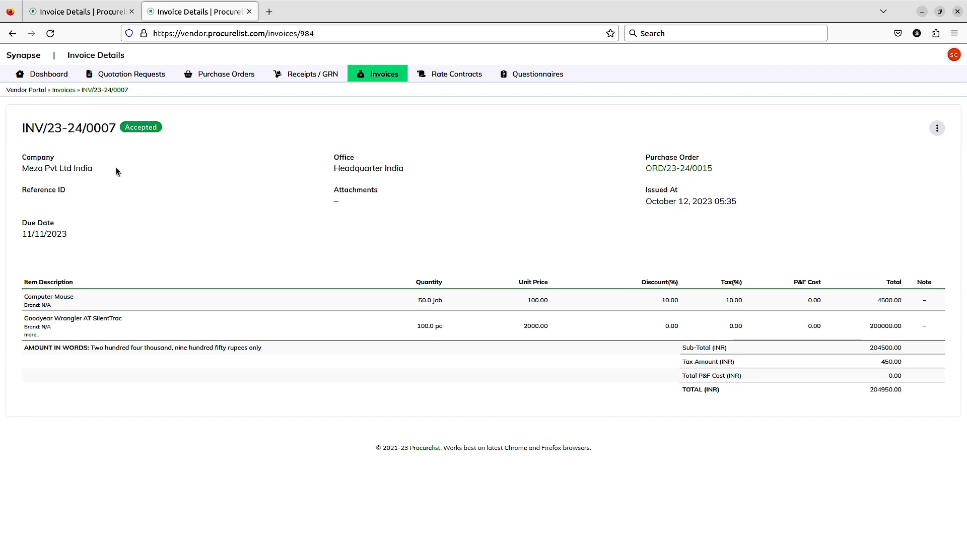
left_click(11, 33)
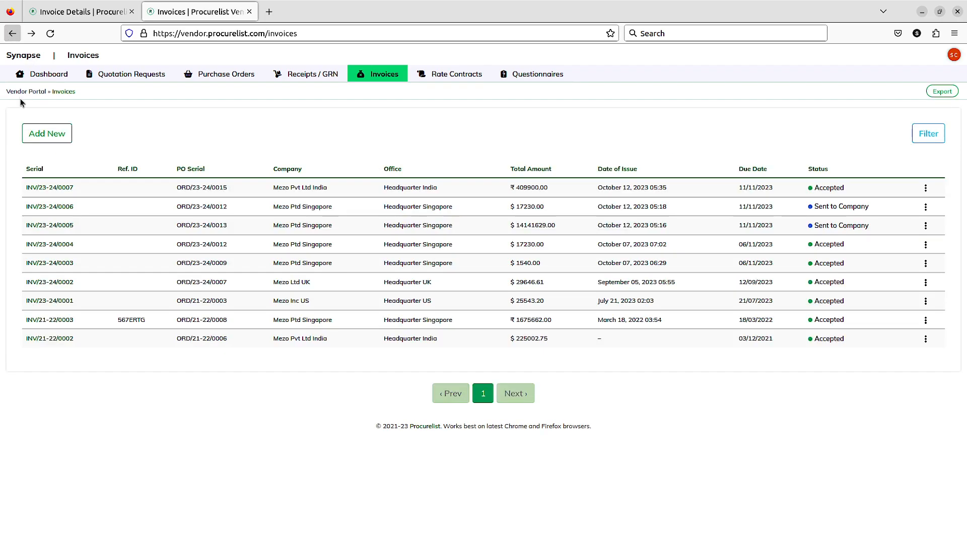
Open the purchase order linked to invoice INV/23-24/0007 and start creating a second invoice from it.
left_click(60, 187)
left_click(669, 169)
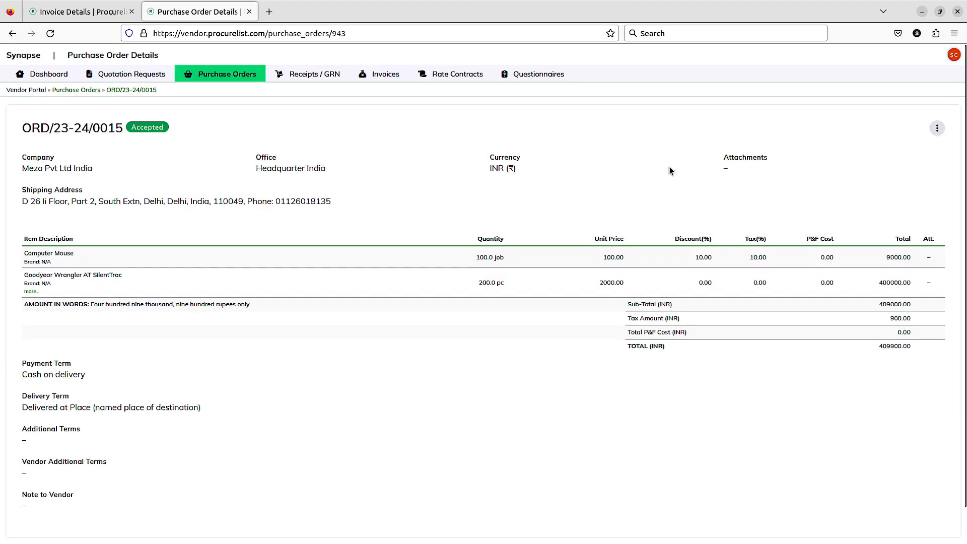
left_click(937, 129)
left_click(894, 148)
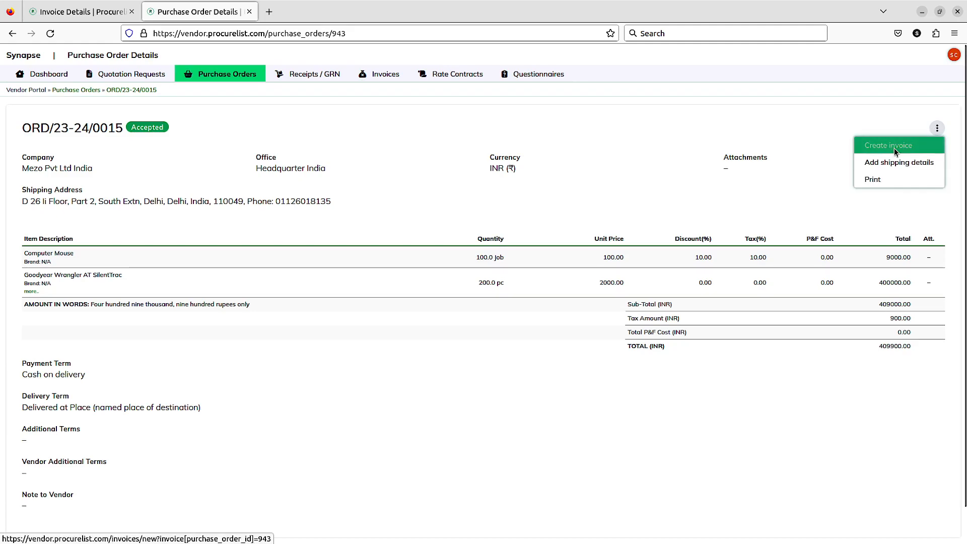
left_click(587, 326)
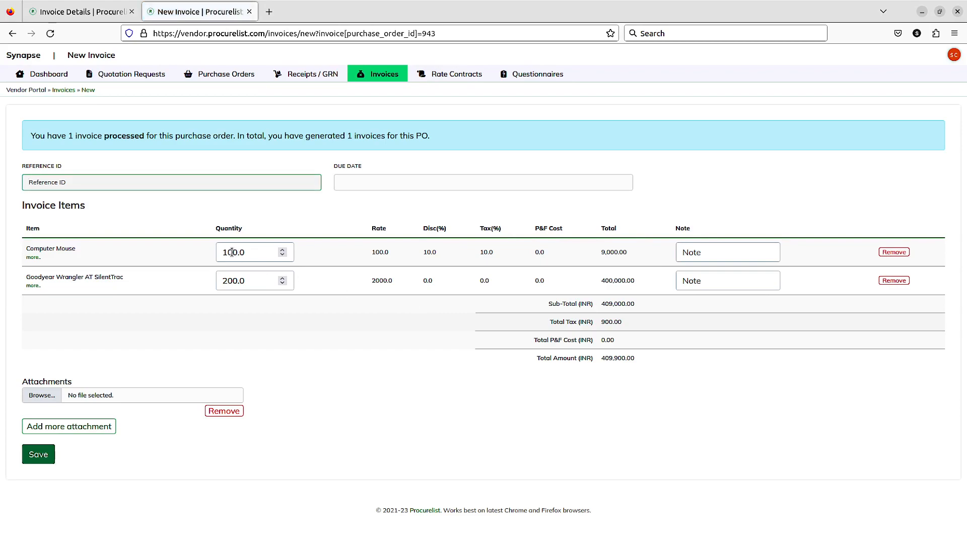
Set the second invoice's quantities to 50 for Computer Mouse and 100 for Goodyear Wrangler AT SilentTrac.
left_click(232, 252)
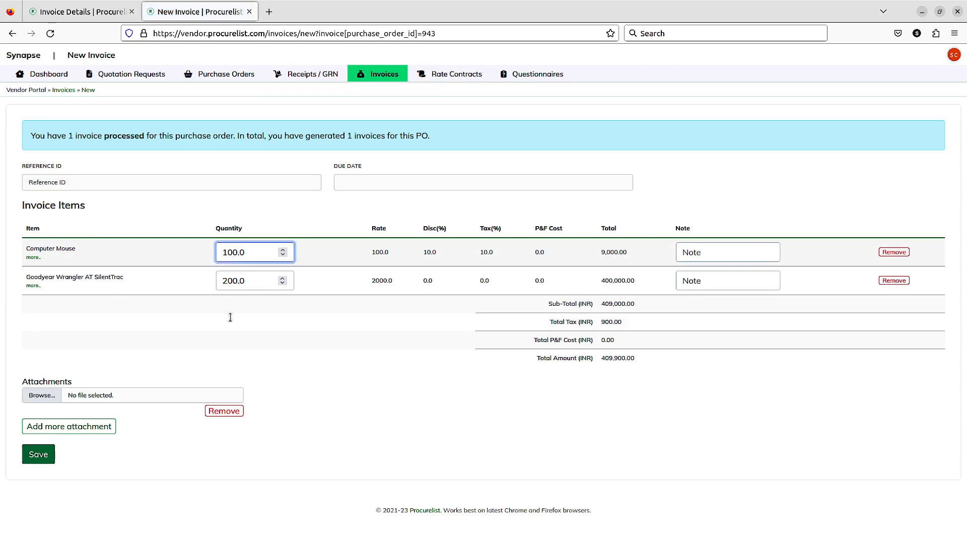
key("BackSpace")
key("BackSpace")
type("5")
left_click(227, 279)
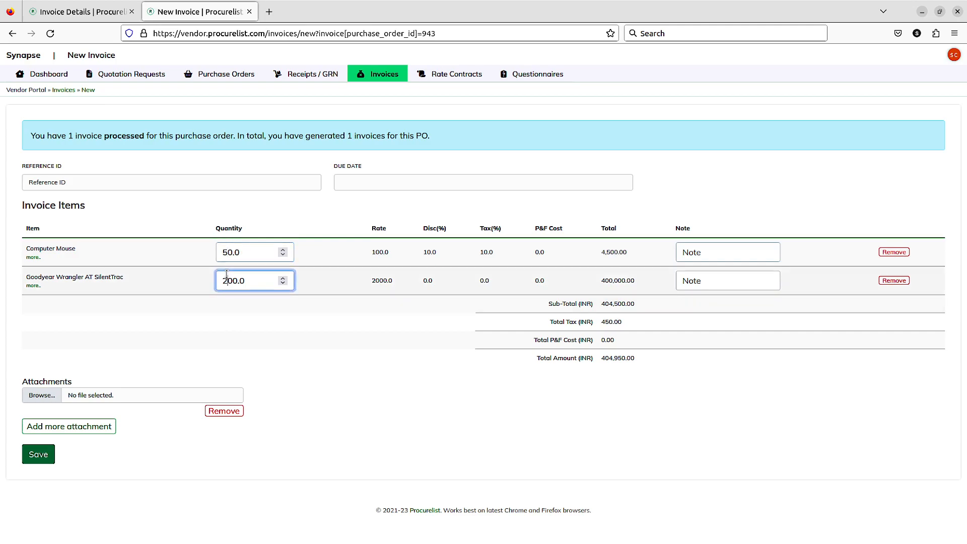
key("BackSpace")
type("1")
left_click(291, 325)
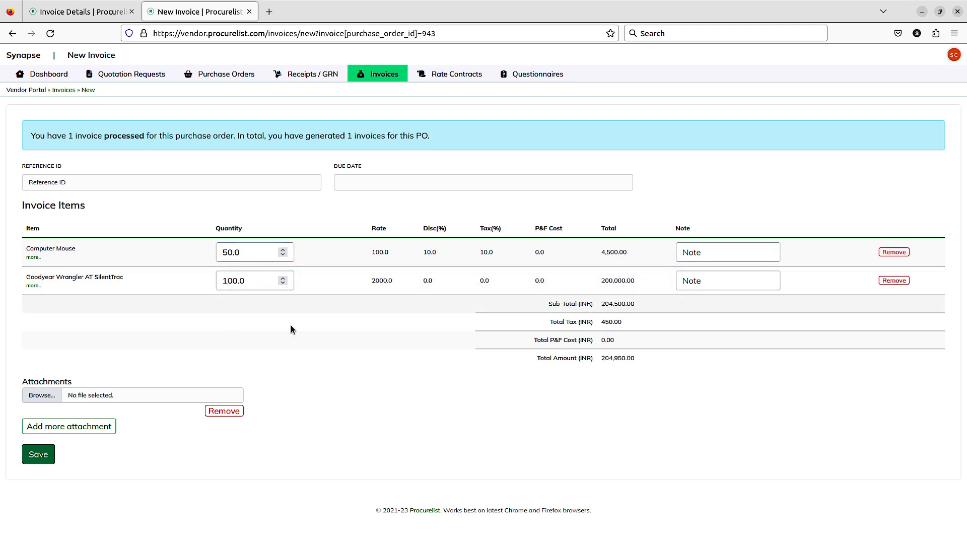
Set the second invoice's due date to In 30 Days (11/11/2023) and save it.
left_click(388, 183)
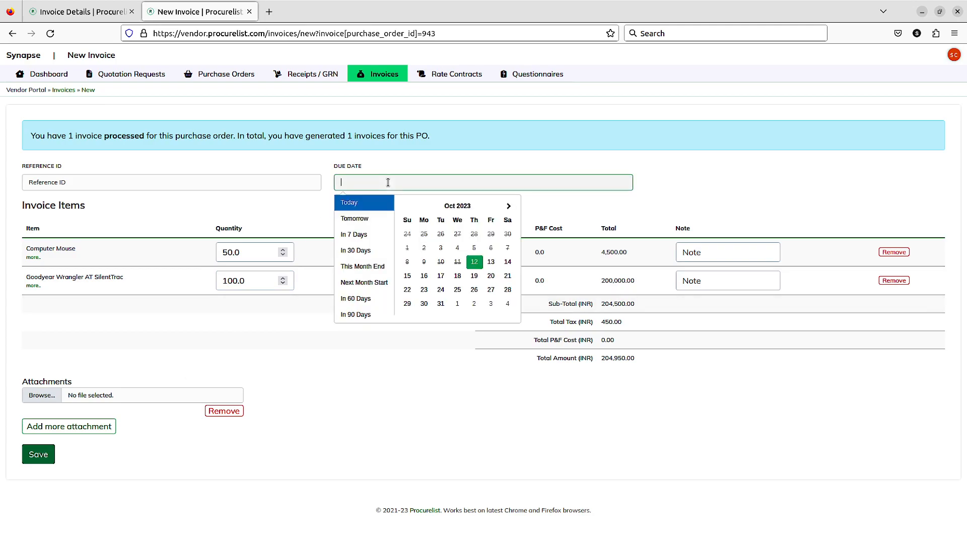
left_click(363, 251)
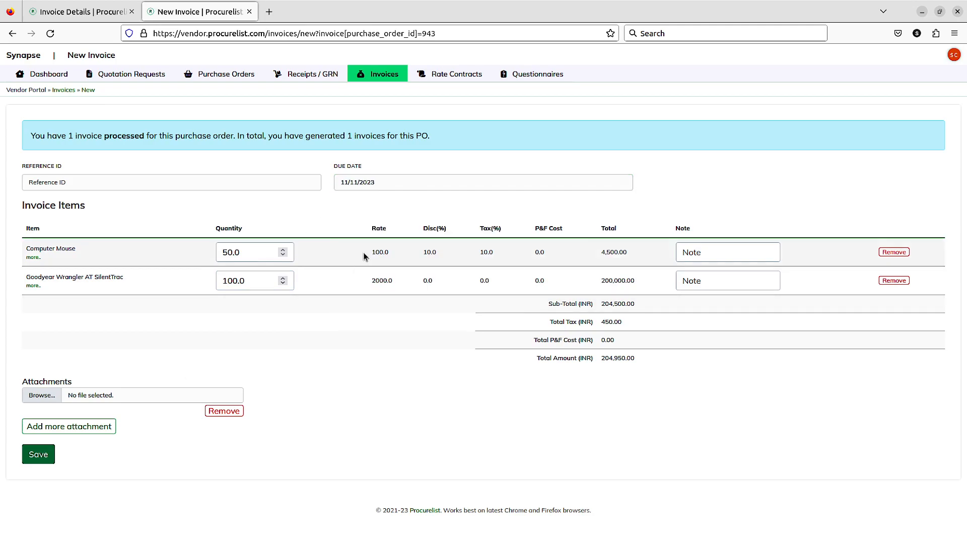
left_click(40, 454)
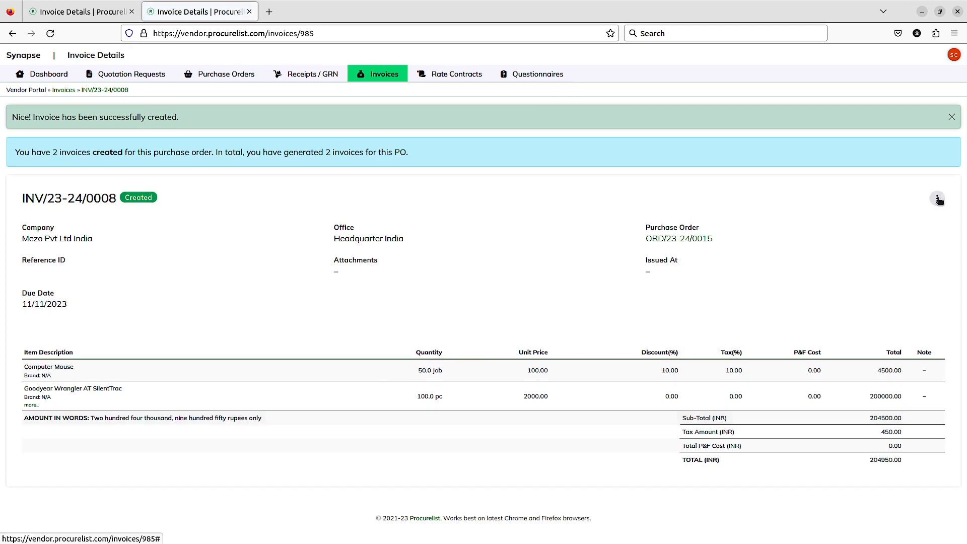
Send the second invoice to the company and confirm the sending.
left_click(938, 198)
left_click(901, 217)
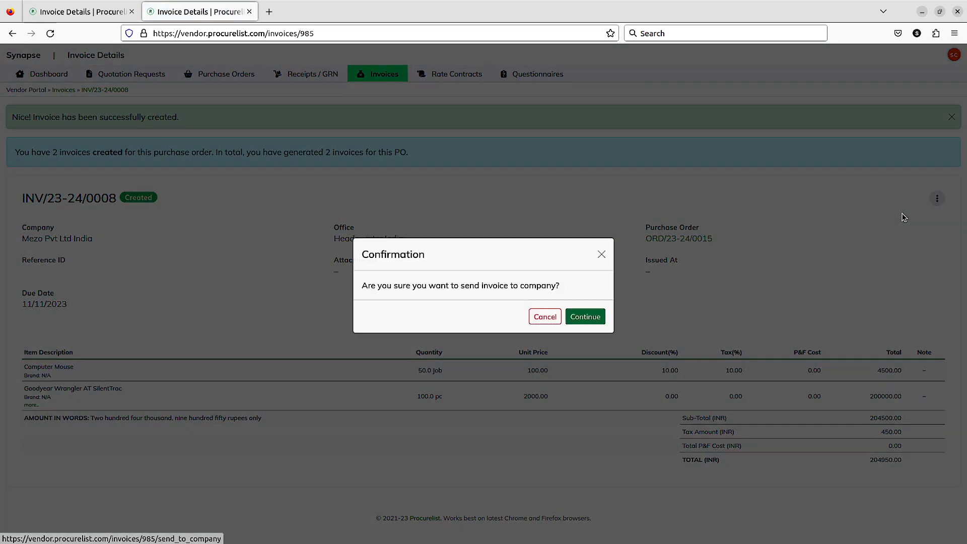
left_click(588, 325)
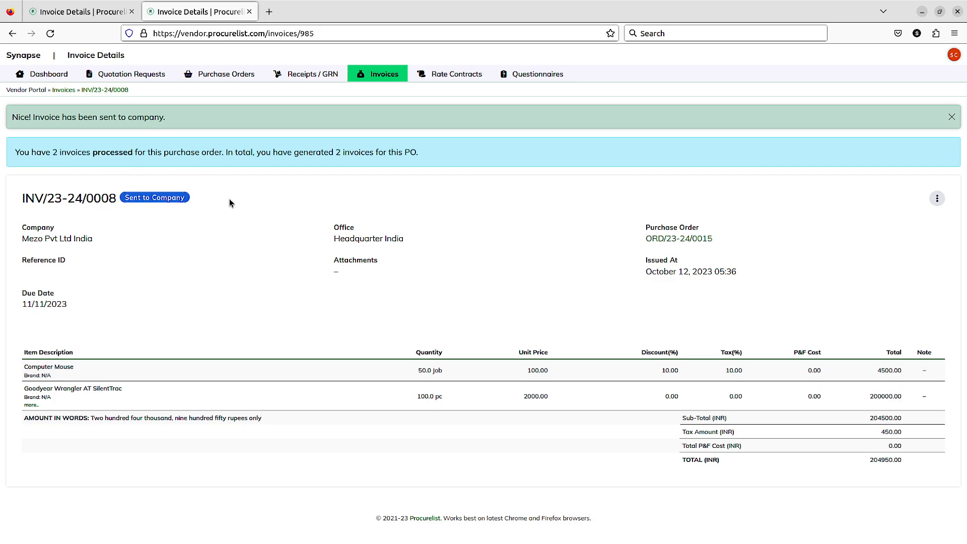
Switch to the buyer's portal, review received invoice INV/23-24/0008, and return to the invoice list.
left_click(93, 13)
left_click(35, 207)
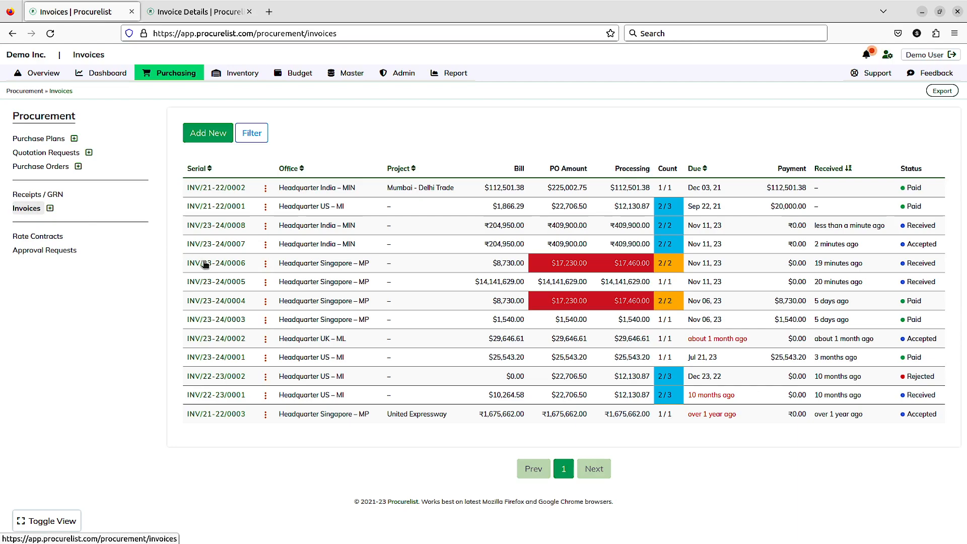
left_click(235, 228)
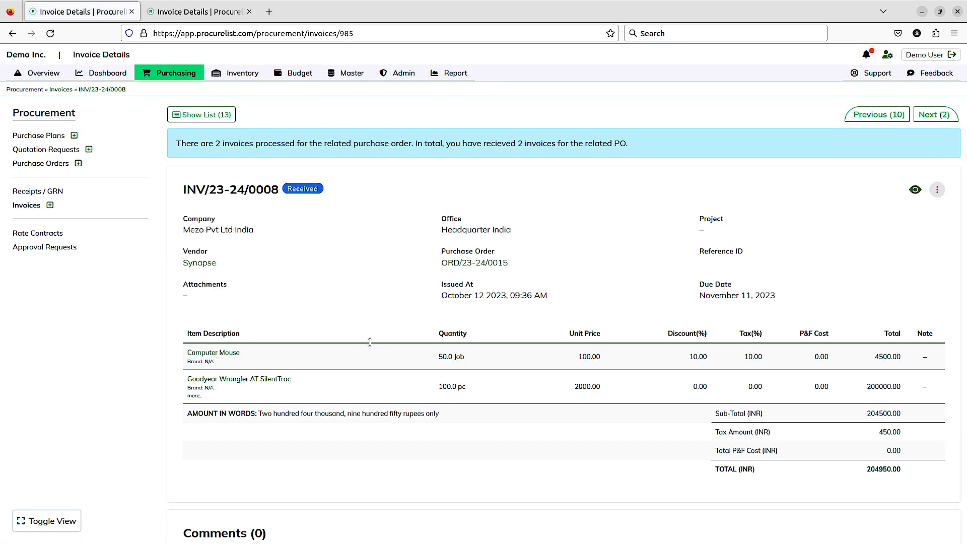
scroll(625, 398, "down", 3)
scroll(624, 398, "up", 3)
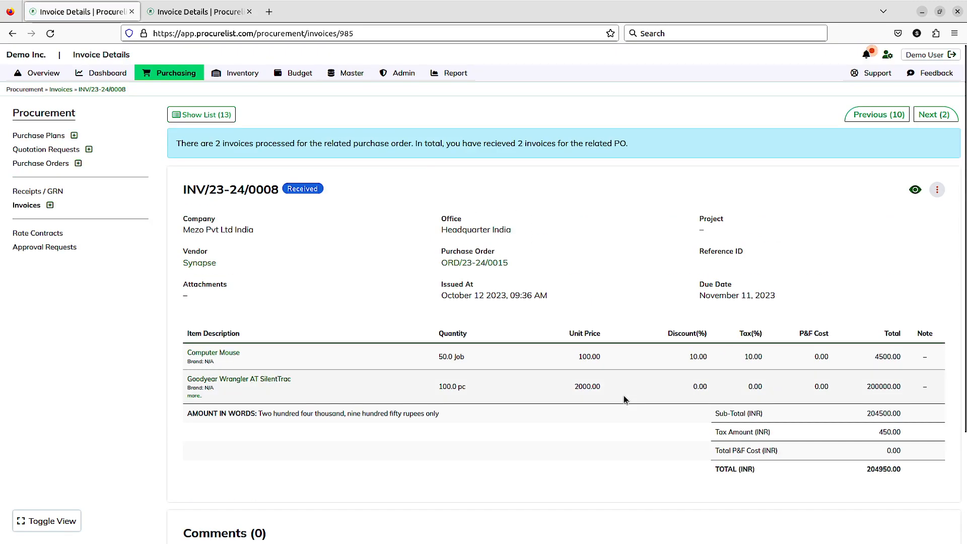
left_click(26, 206)
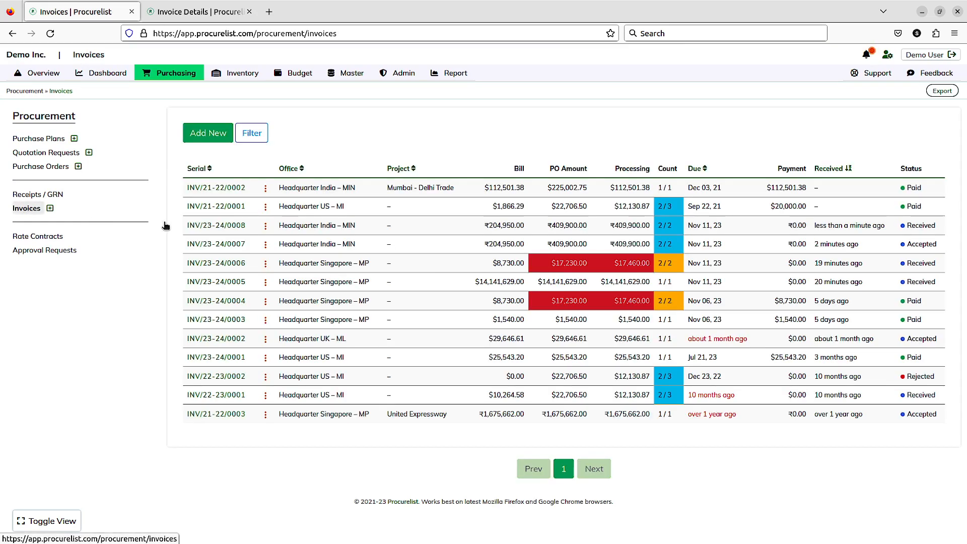
In the vendor portal, open the purchase order linked to invoice INV/23-24/0008 and start creating a third invoice from it.
left_click(207, 15)
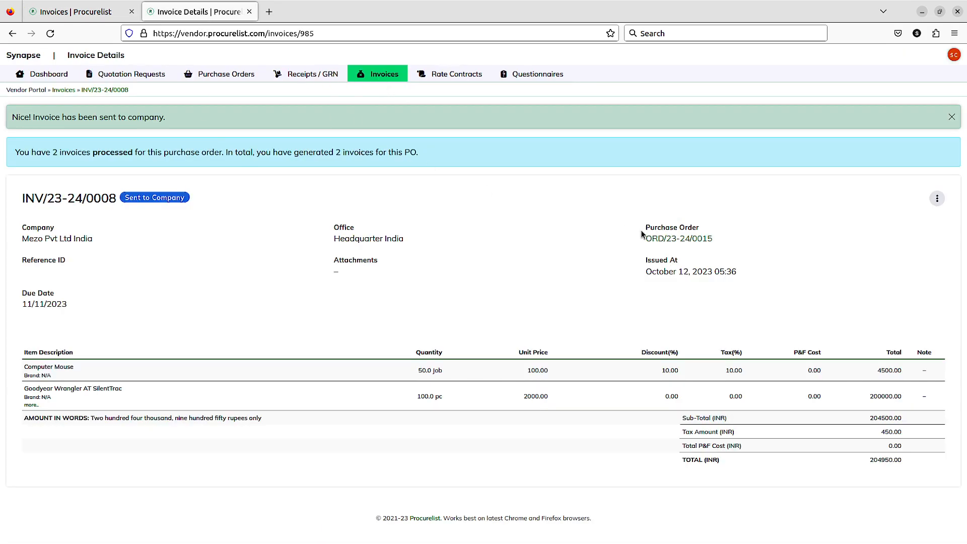
left_click(667, 240)
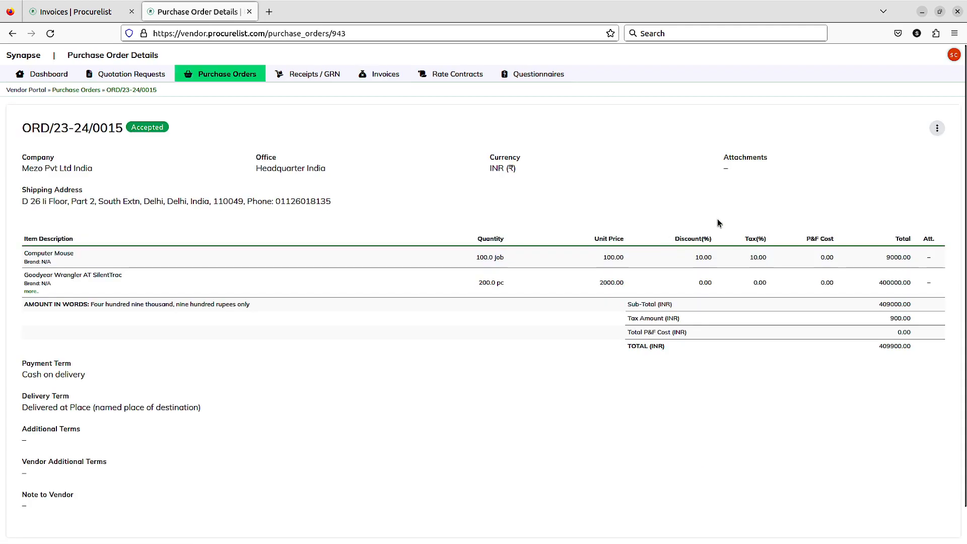
left_click(937, 128)
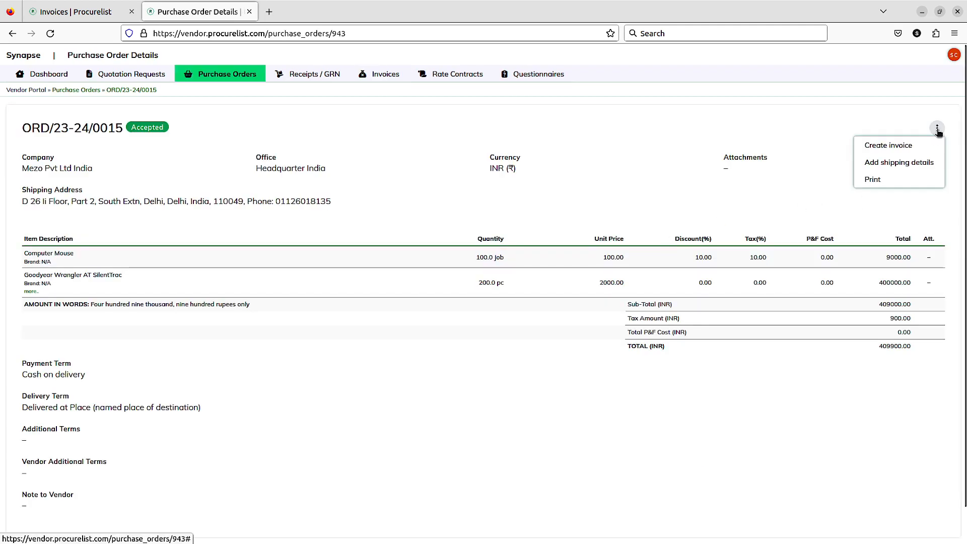
left_click(898, 147)
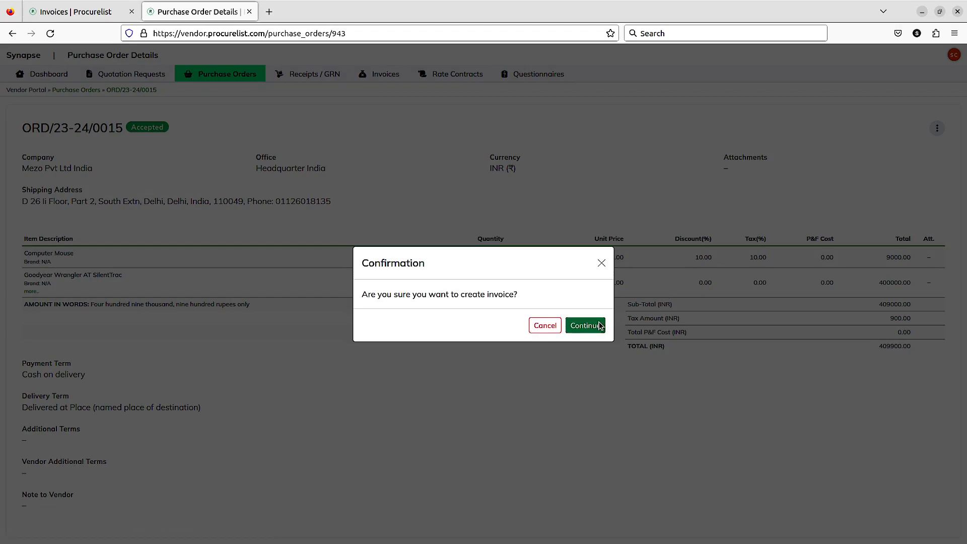
left_click(583, 326)
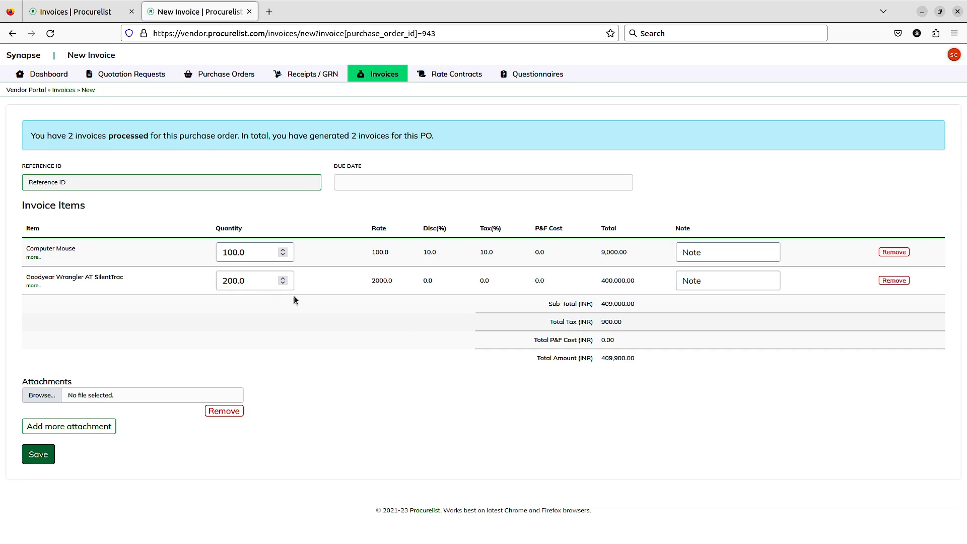
Enter 100 as the Computer Mouse quantity, set the due date to In 30 Days (11/11/2023), and save the third invoice.
left_click(233, 252)
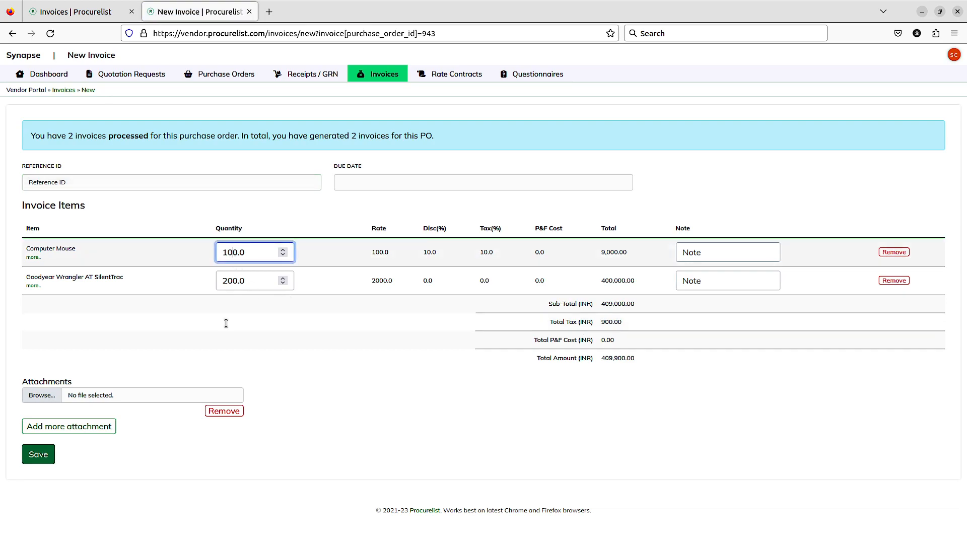
key("BackSpace")
key("BackSpace")
type("10")
left_click(38, 455)
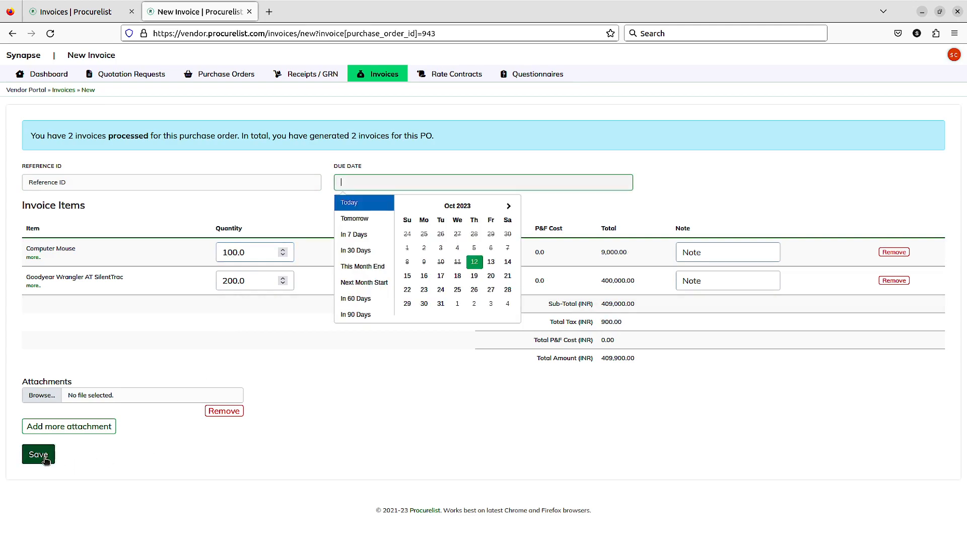
left_click(364, 250)
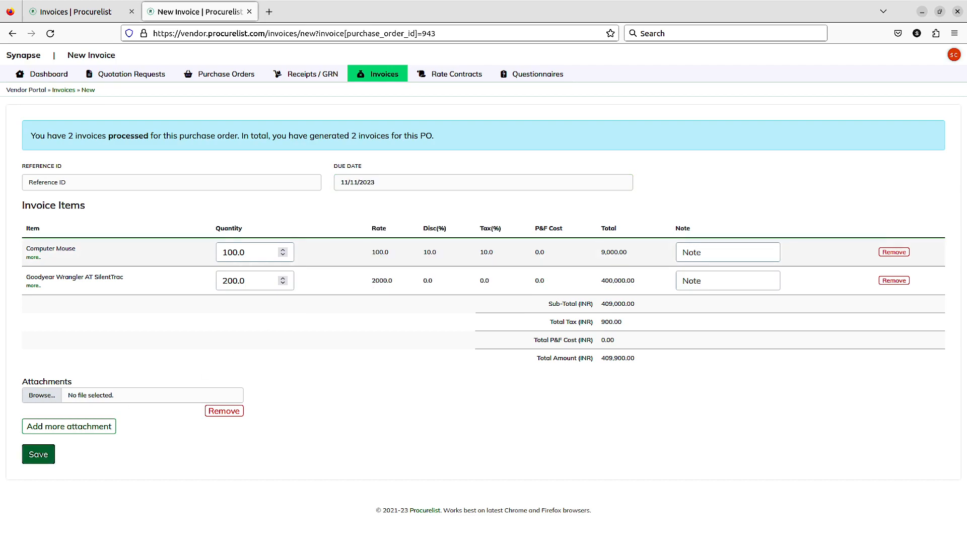
left_click(49, 455)
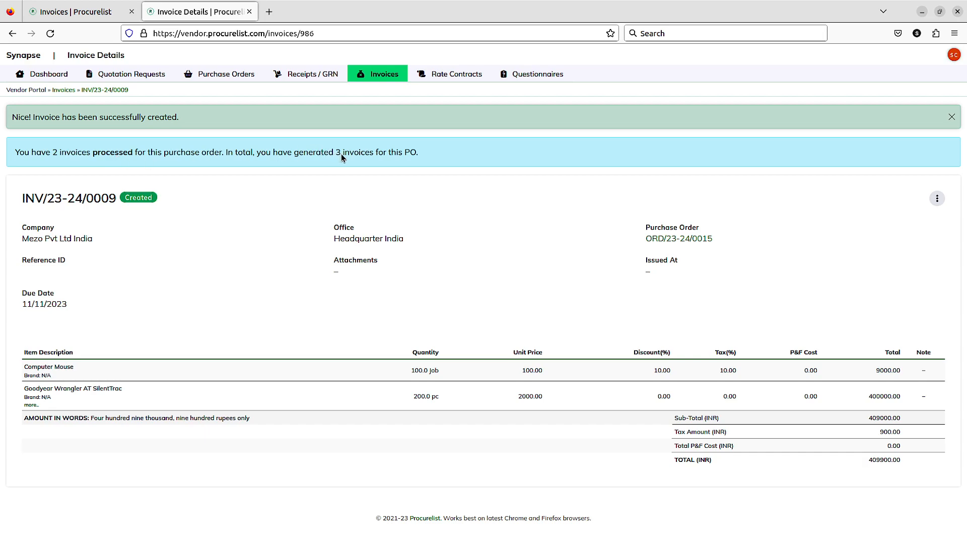
Send the third invoice to the company and confirm the sending.
left_click(938, 201)
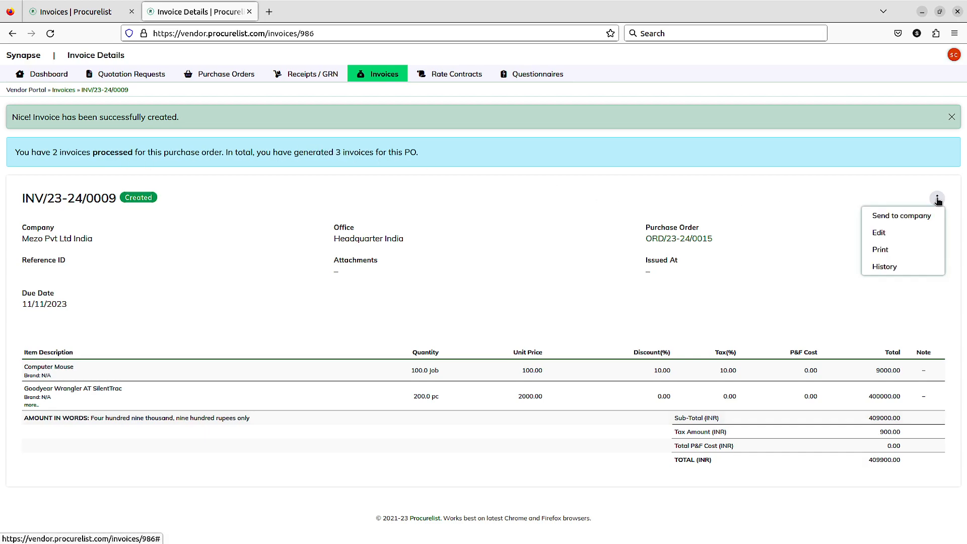
left_click(902, 216)
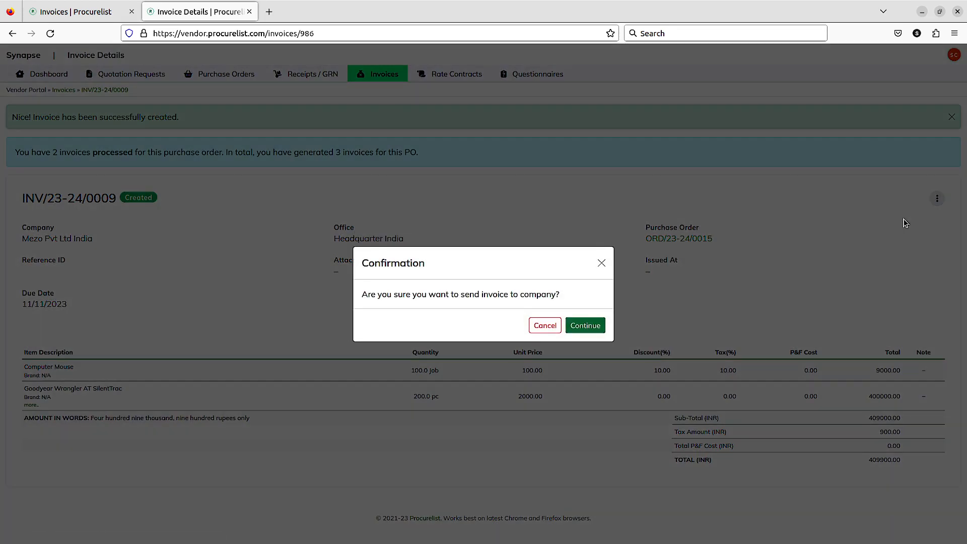
left_click(586, 326)
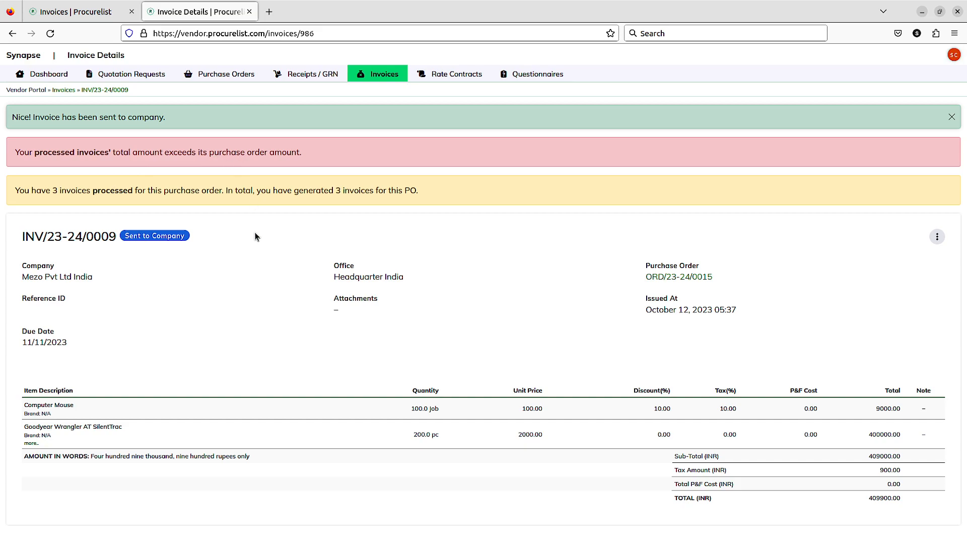
Open the received invoice INV/23-24/0009 in the buyer's portal, reject it, and confirm the rejection.
left_click(93, 10)
left_click(34, 210)
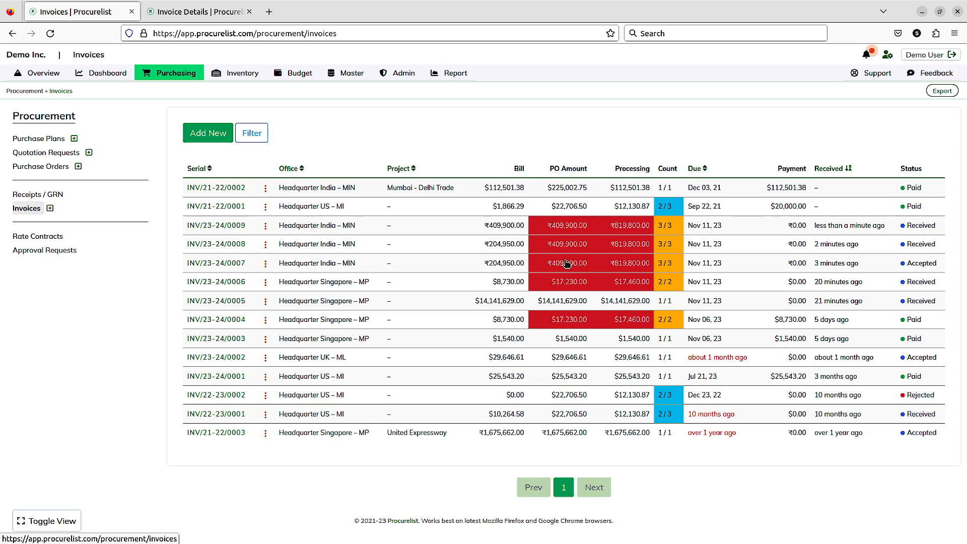
left_click(225, 226)
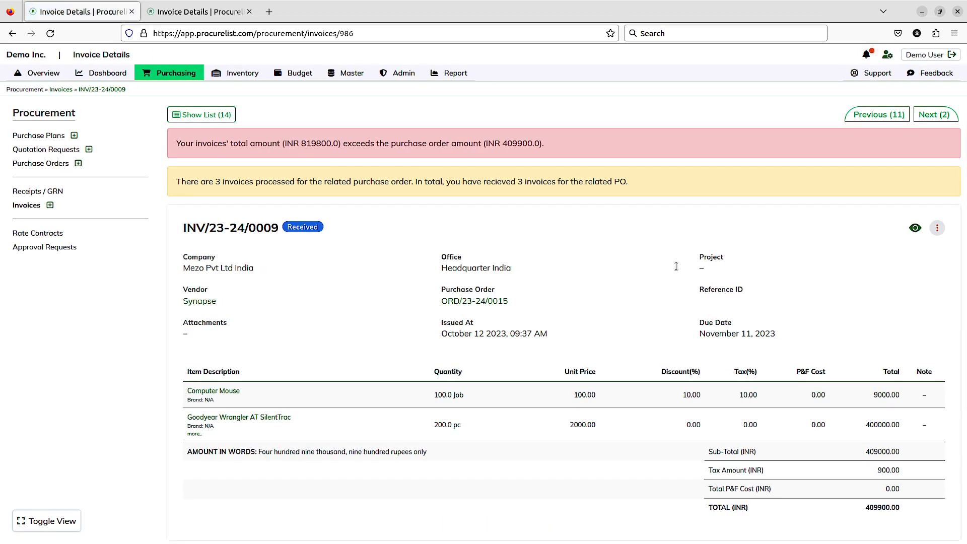
left_click(940, 230)
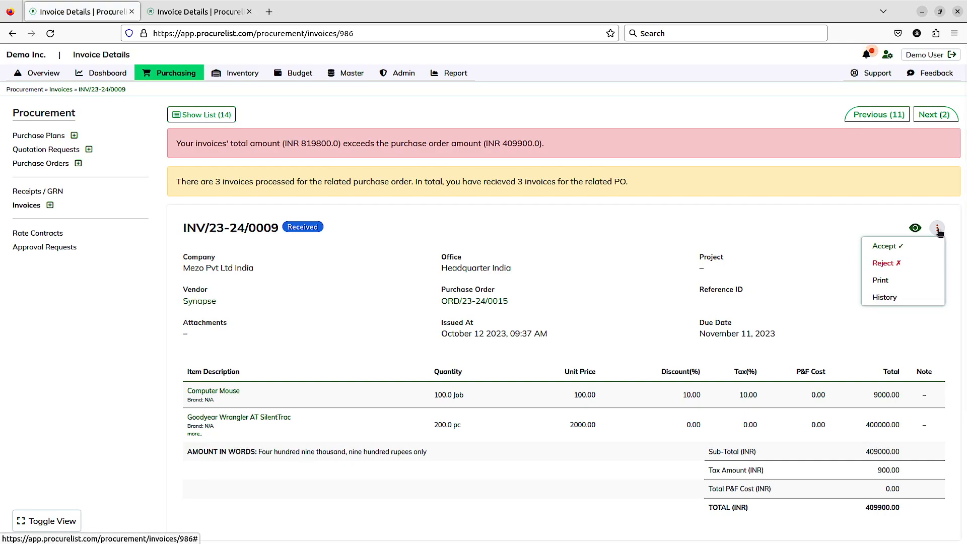
left_click(892, 266)
left_click(586, 327)
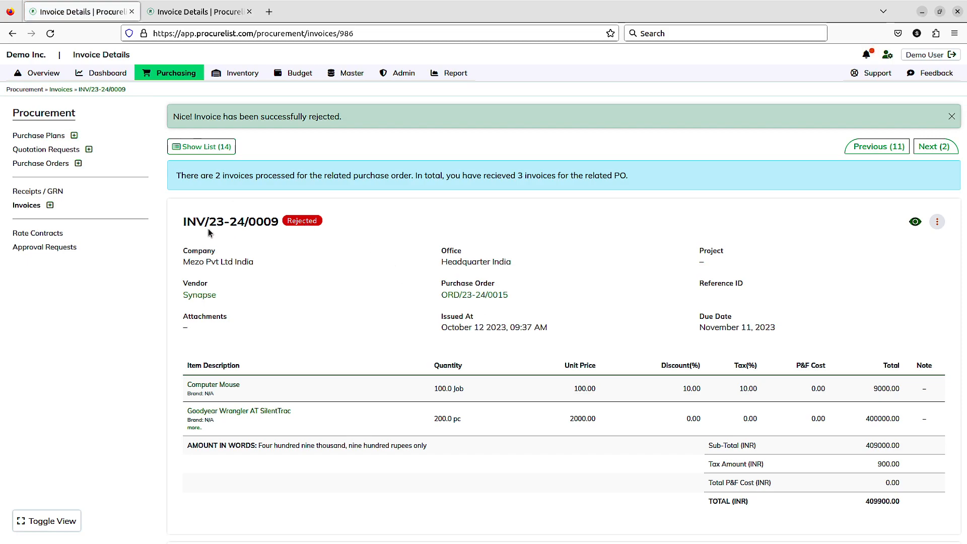
Open invoice INV/23-24/0008 from the buyer's invoice list, accept it, and confirm the acceptance.
left_click(30, 208)
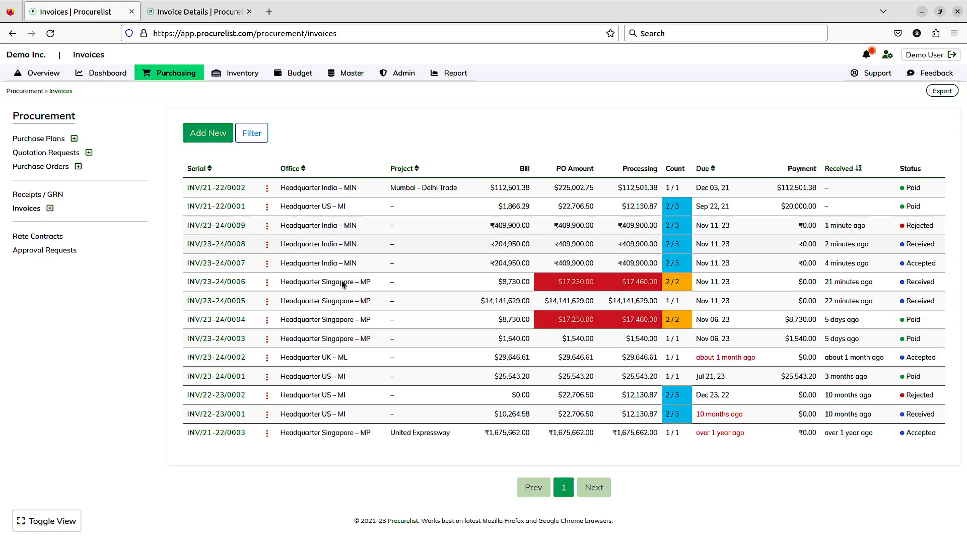
left_click(235, 245)
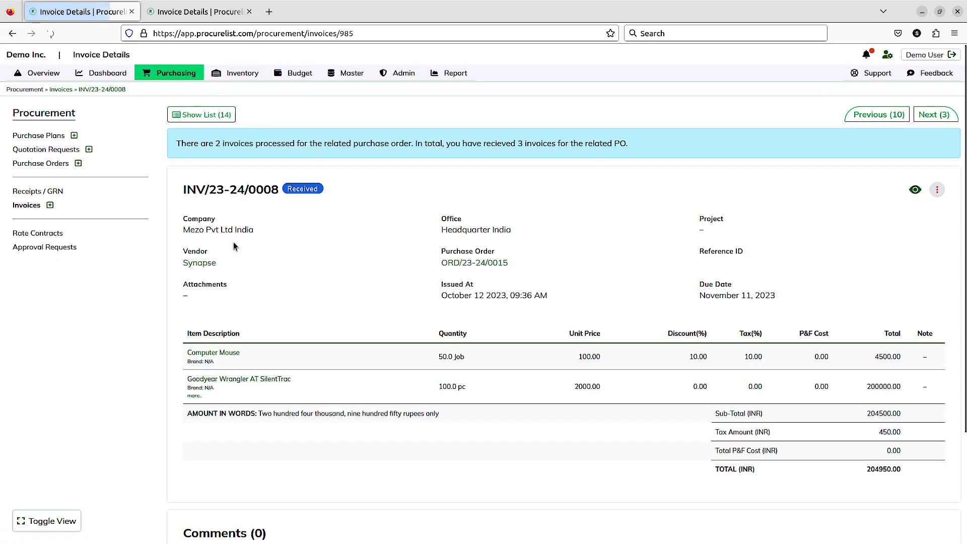
scroll(437, 269, "down", 3)
scroll(437, 270, "up", 3)
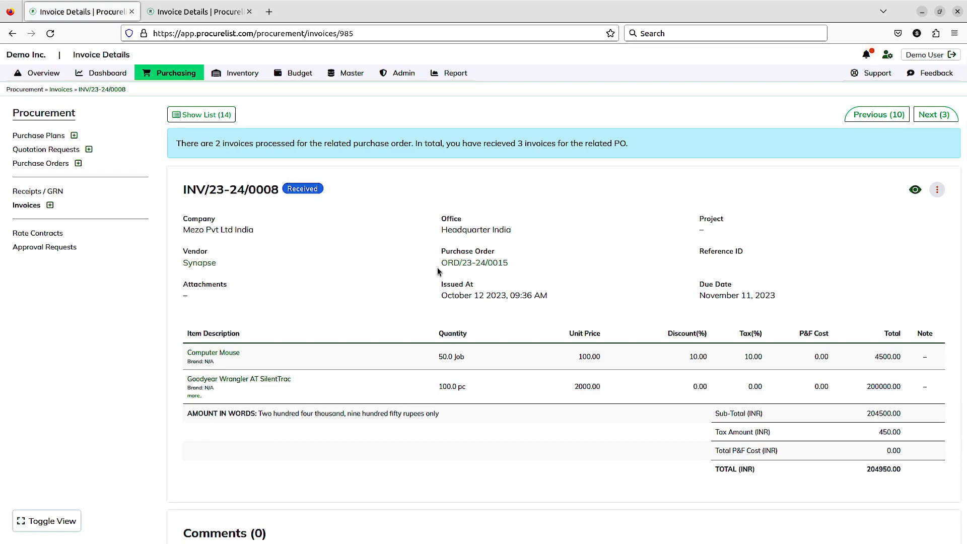
left_click(938, 191)
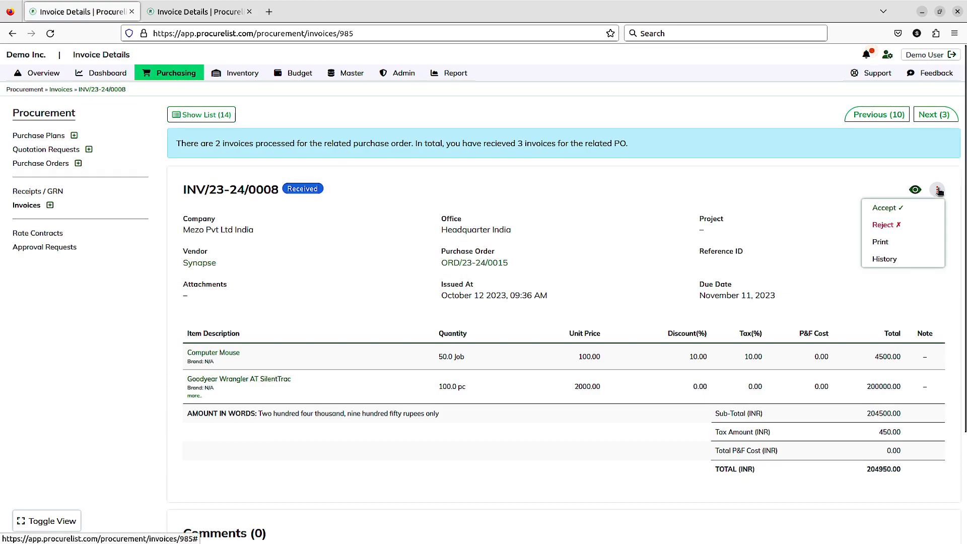
left_click(887, 208)
left_click(591, 327)
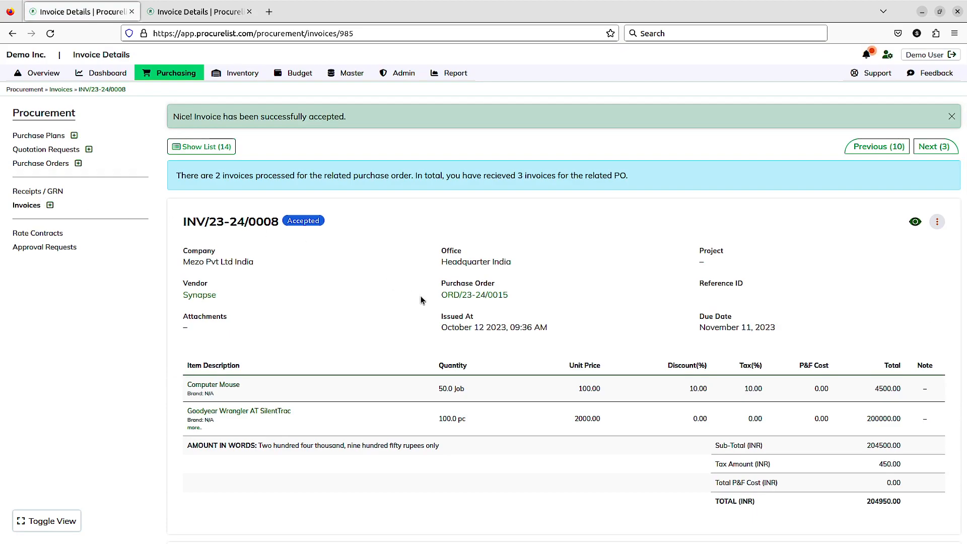
Review the details of accepted invoice INV/23-24/0008 and of the preceding invoice, INV/23-24/0007.
scroll(553, 355, "down", 3)
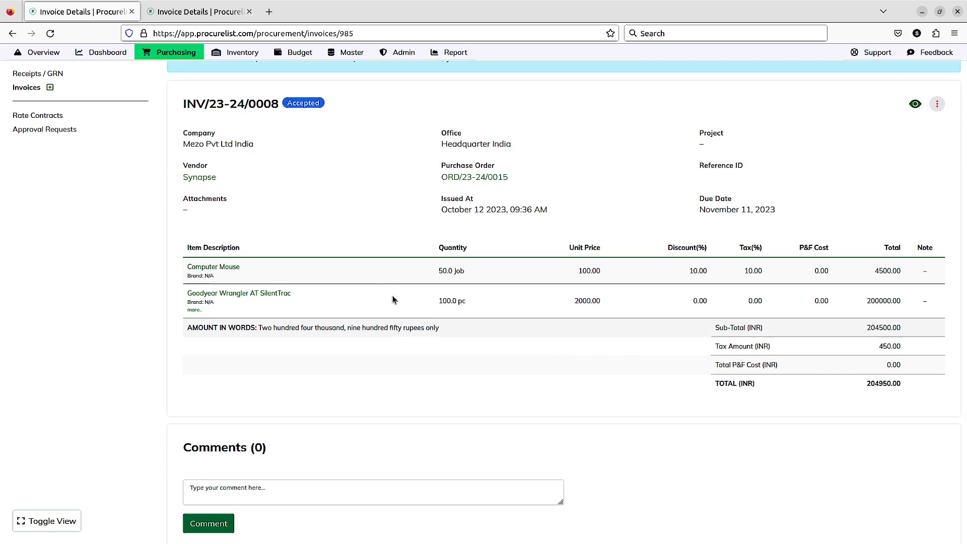
scroll(509, 222, "up", 3)
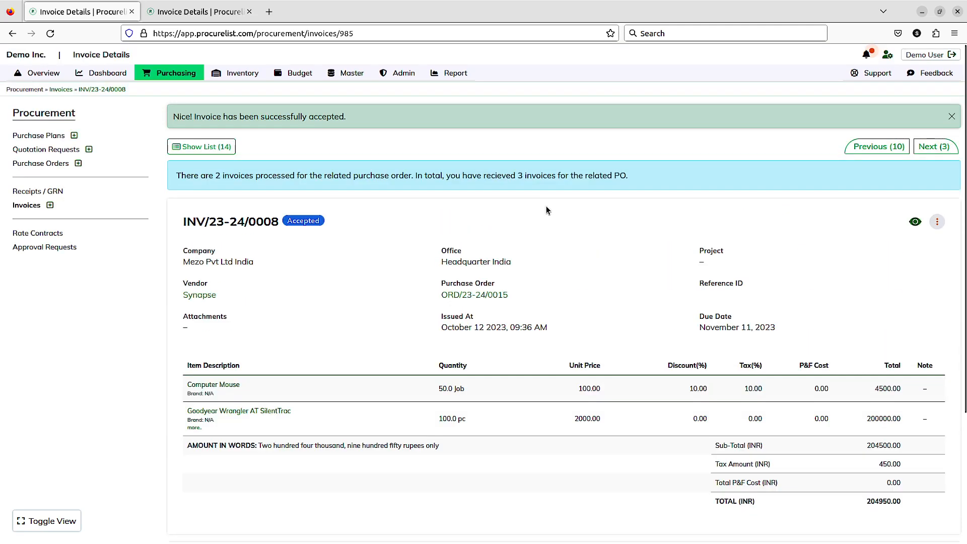
left_click(872, 146)
scroll(779, 299, "down", 3)
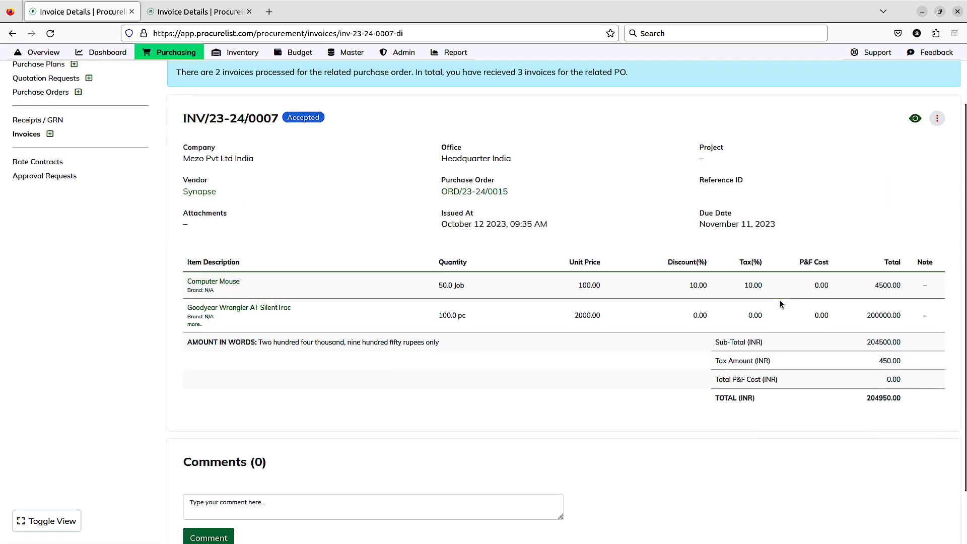
scroll(779, 299, "up", 3)
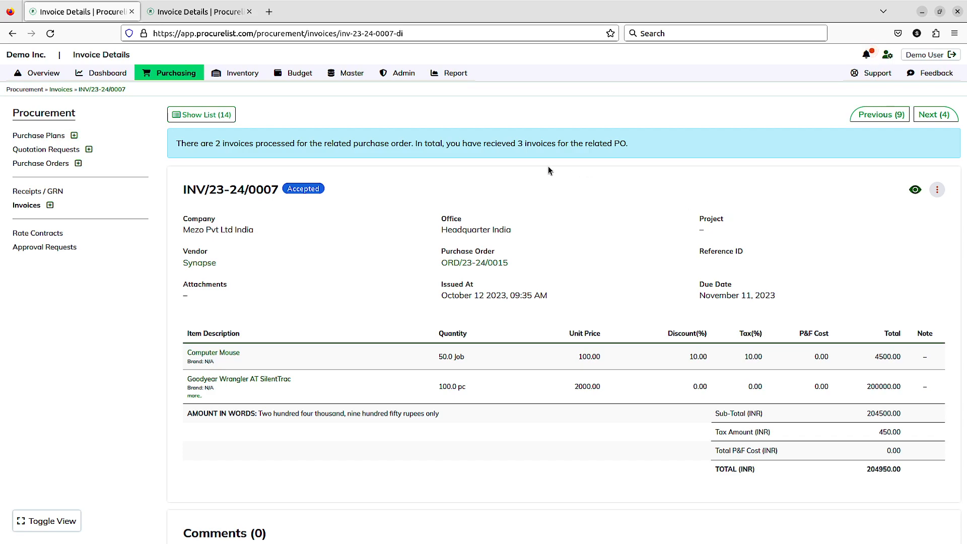
Switch to the vendor portal and open its invoice list.
left_click(216, 14)
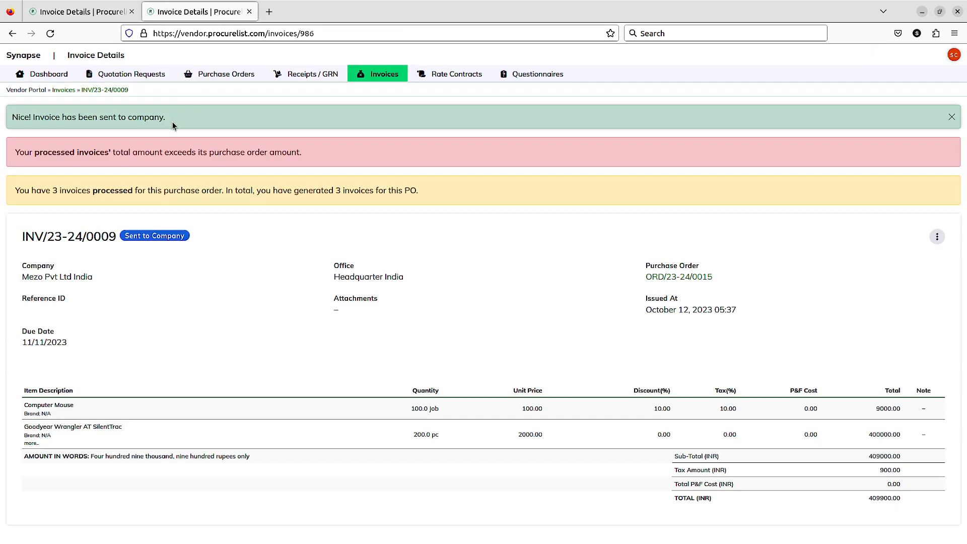
left_click(379, 75)
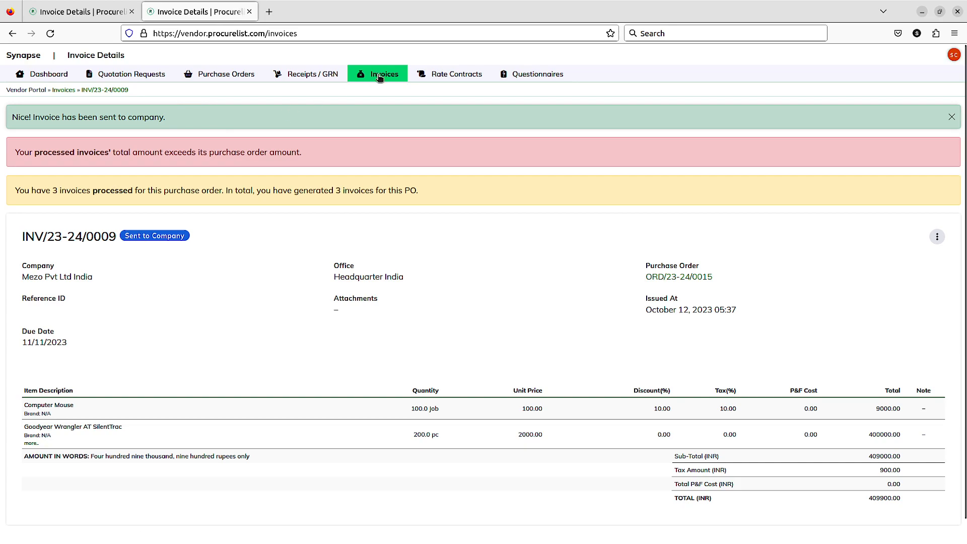